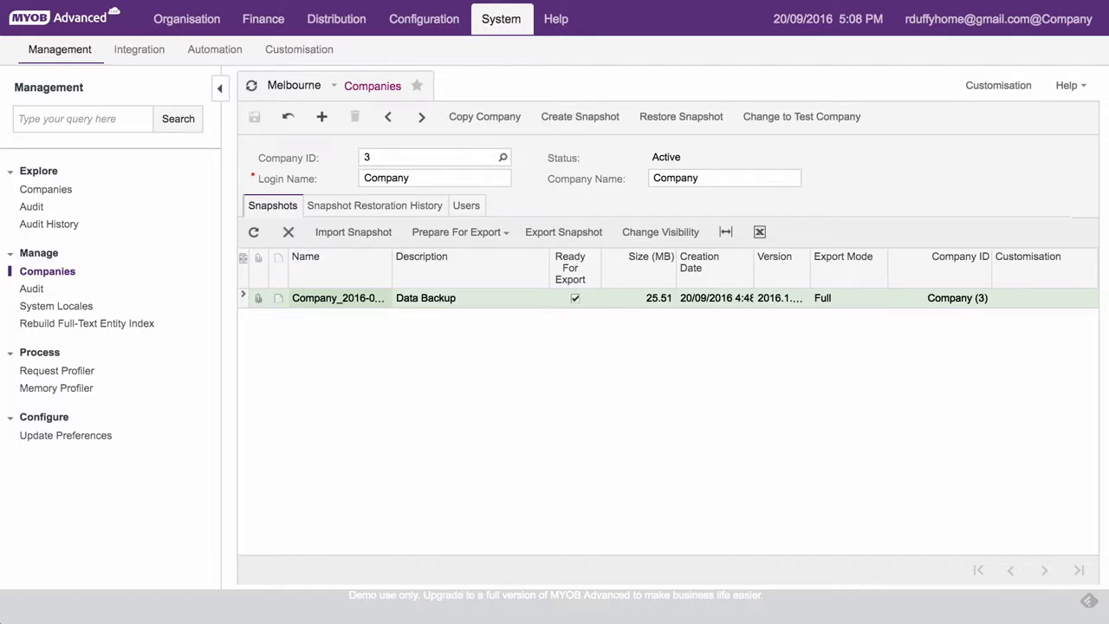
# - Start a snapshot of Company (3) with the description "Backup Snapshot" and the Full export mode
pyautogui.click(502, 158)
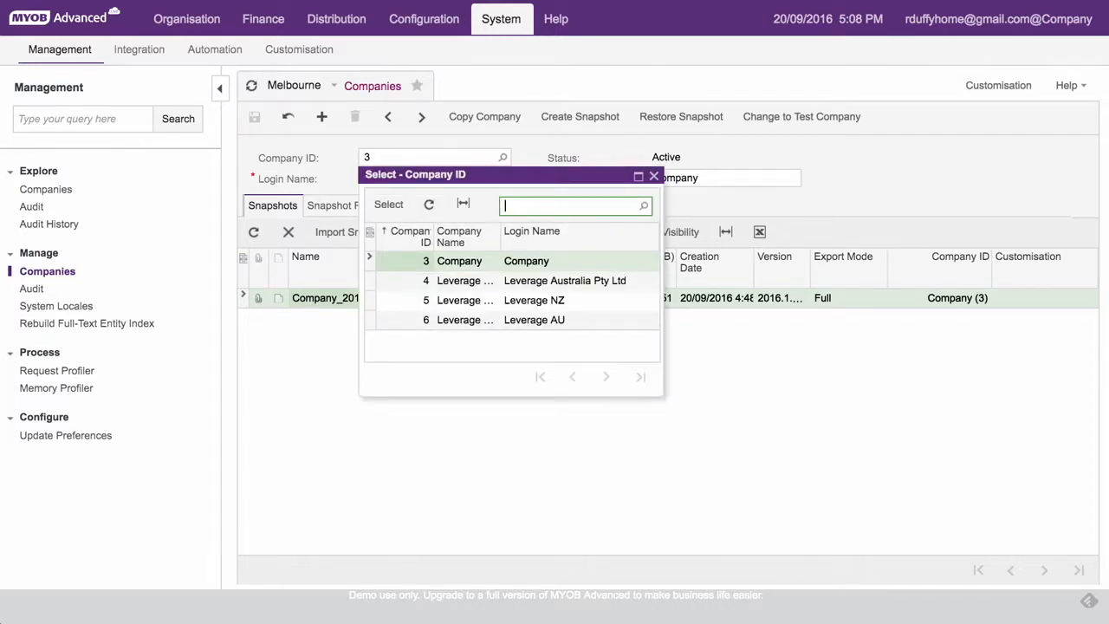
pyautogui.click(654, 176)
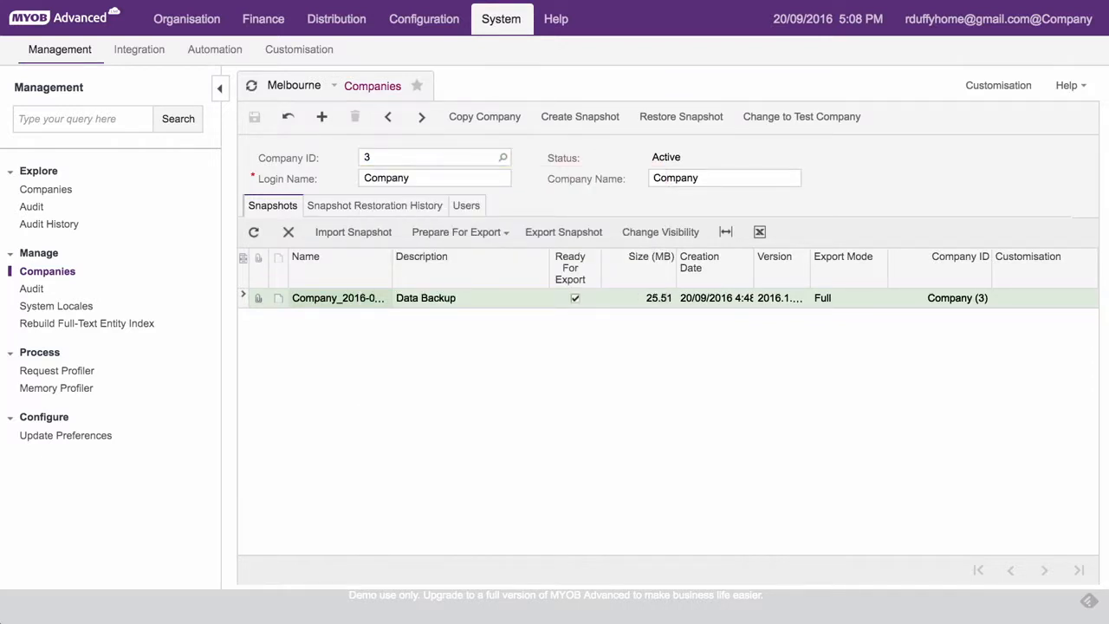
pyautogui.click(579, 117)
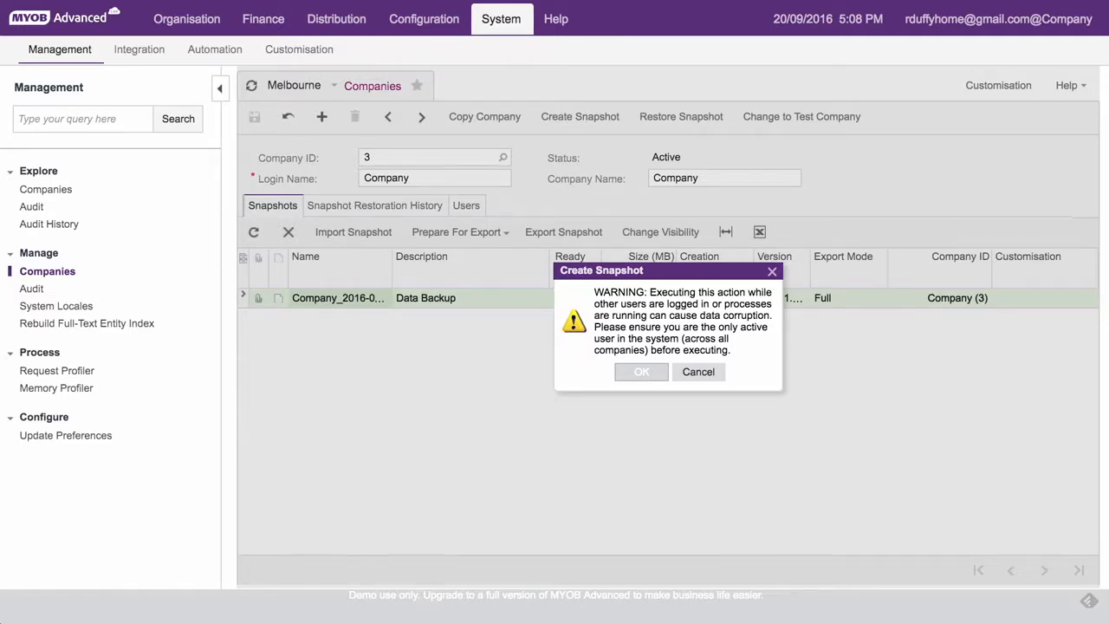
pyautogui.click(641, 372)
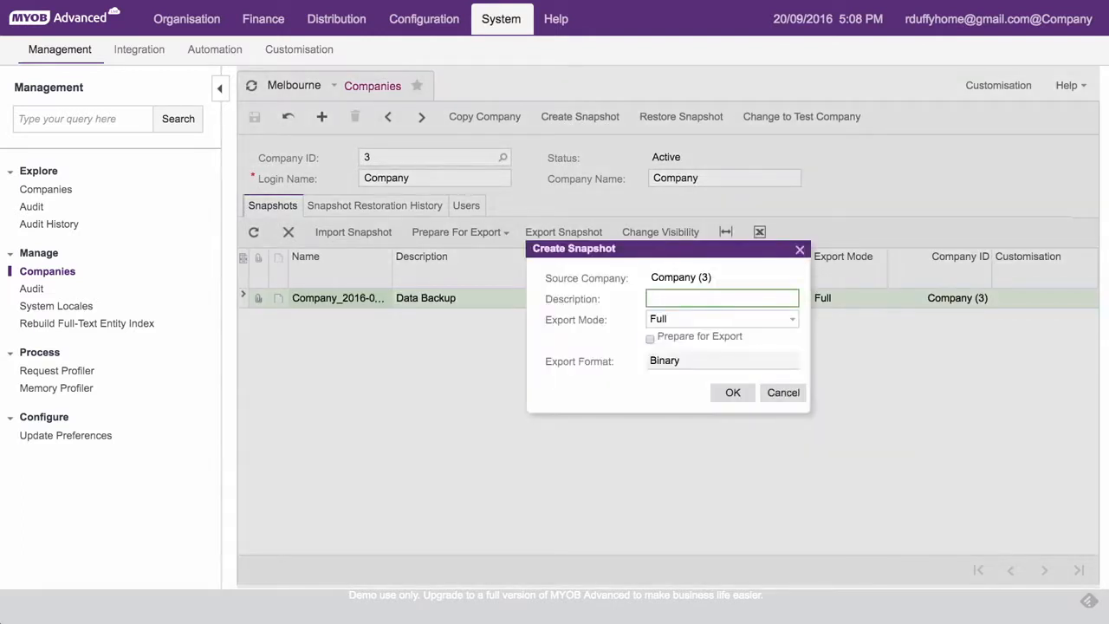
pyautogui.write('Backup Snapshot')
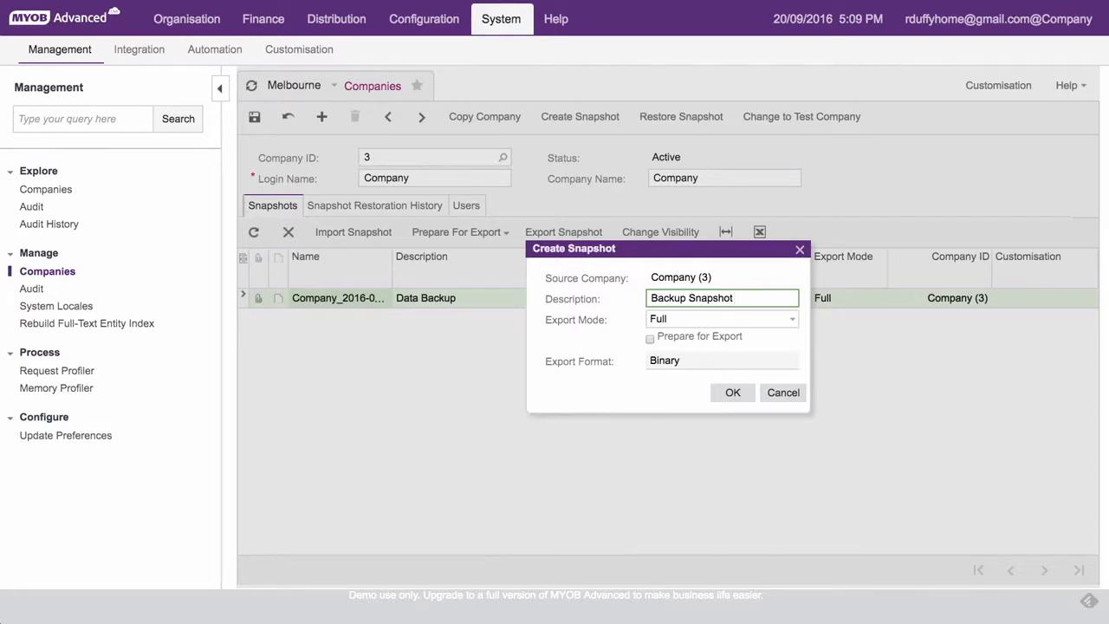
pyautogui.click(792, 319)
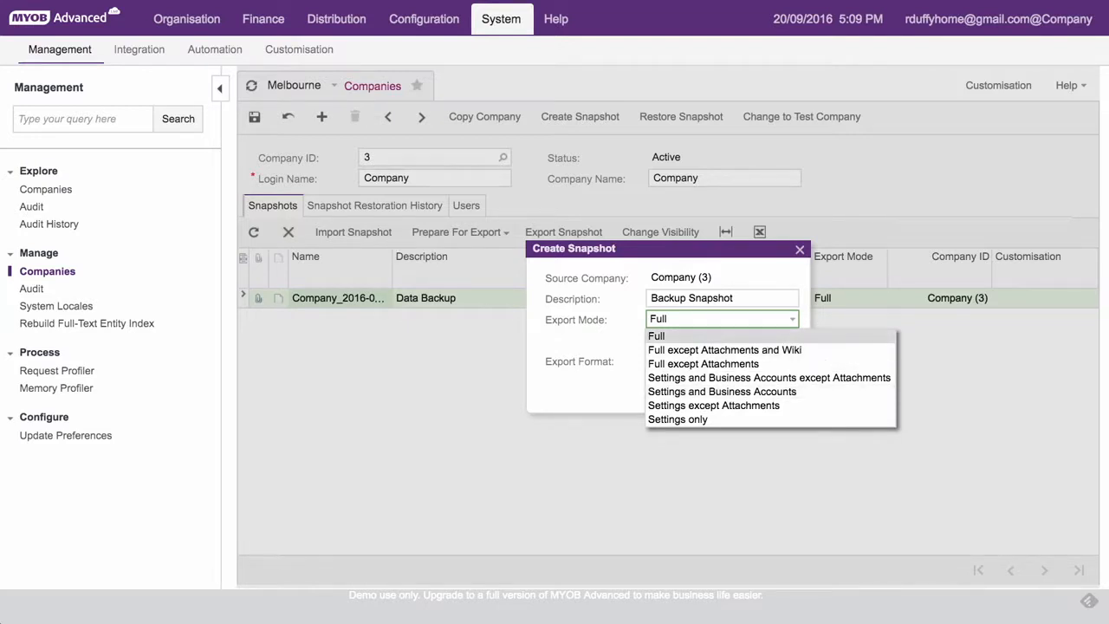
pyautogui.click(685, 336)
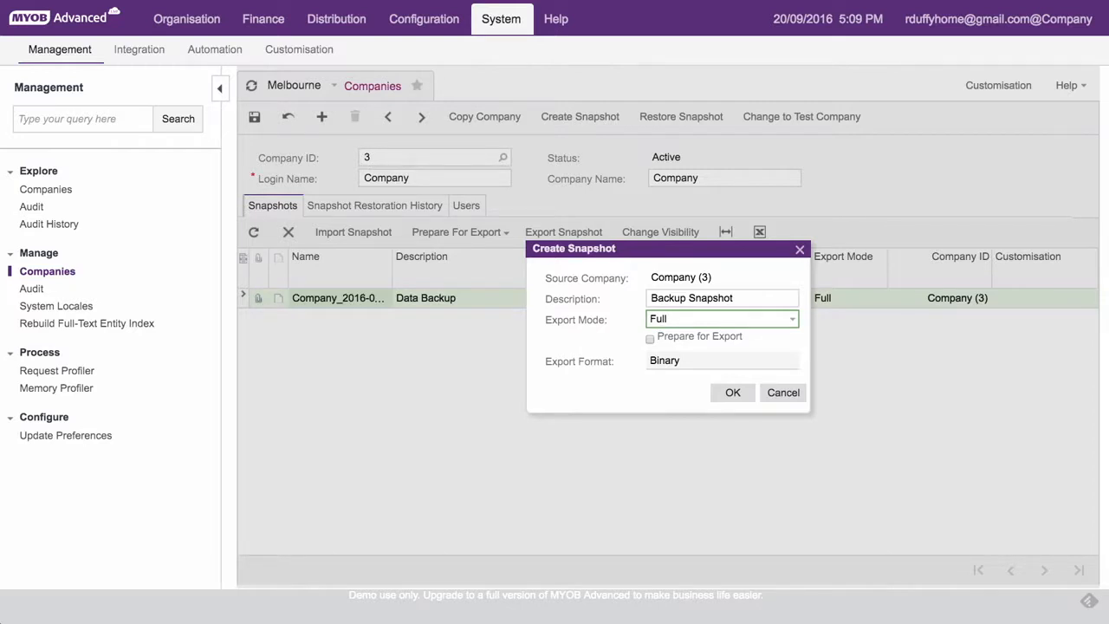
# - Set the snapshot to be prepared for export in Binary format and create it
pyautogui.click(650, 339)
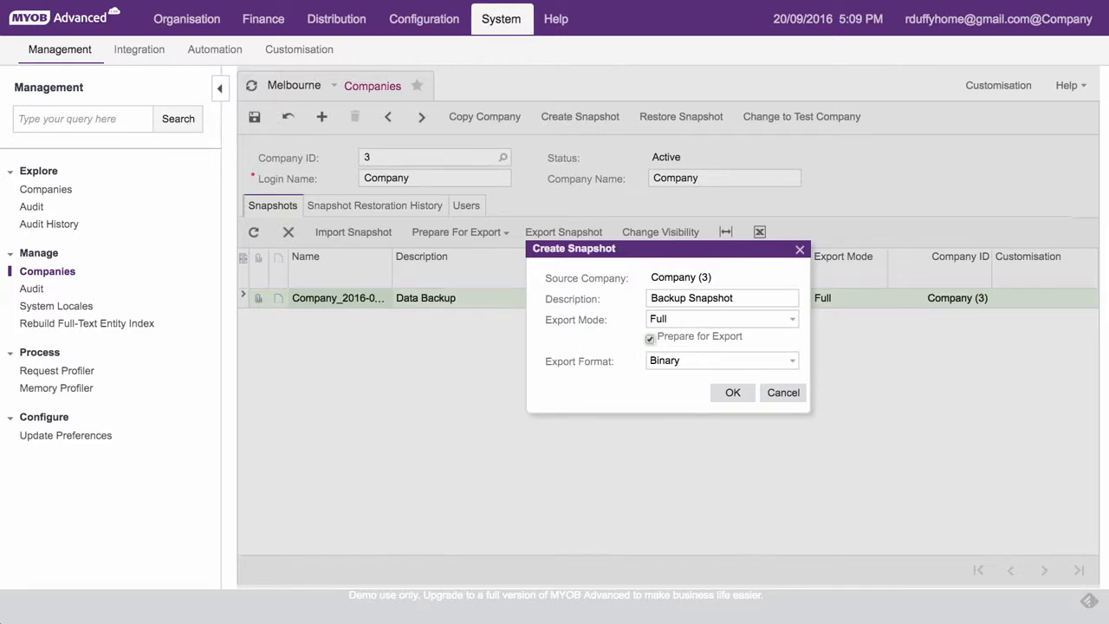
pyautogui.click(792, 360)
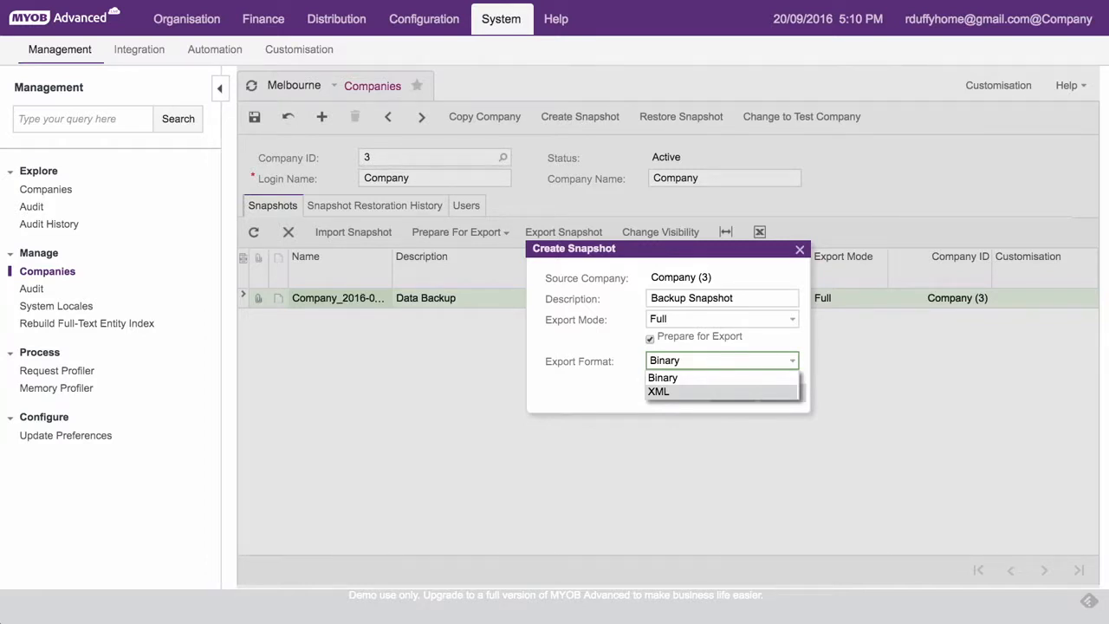
pyautogui.click(664, 377)
pyautogui.click(733, 393)
pyautogui.click(736, 394)
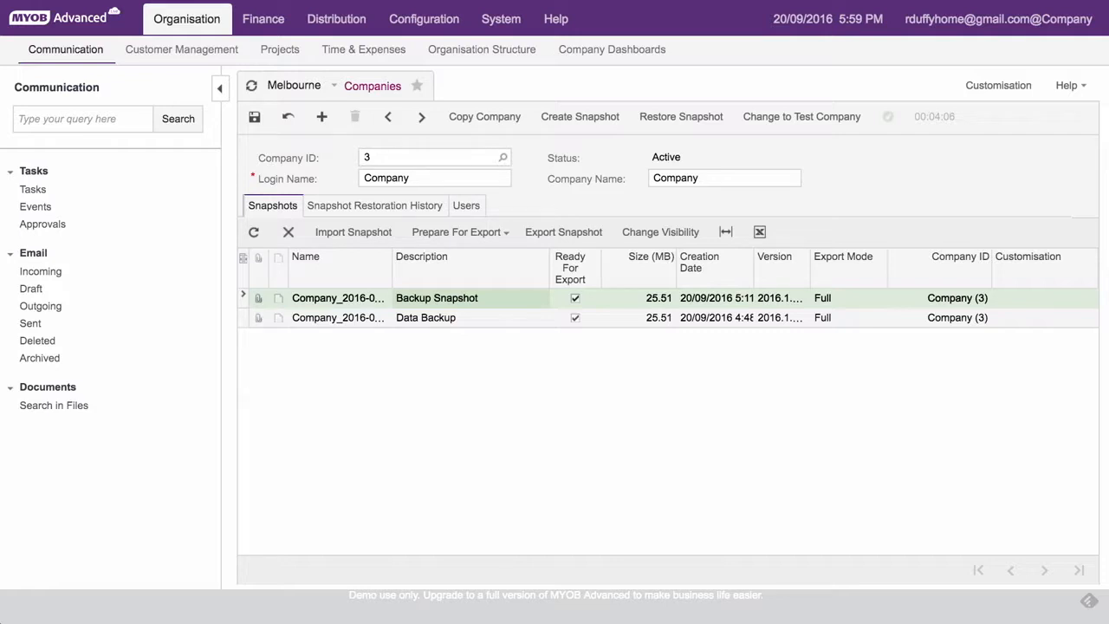
# - Export the Backup Snapshot and save it as the Zip archive Company_2016-09-20_07-11 in the Snapshots folder
pyautogui.click(577, 234)
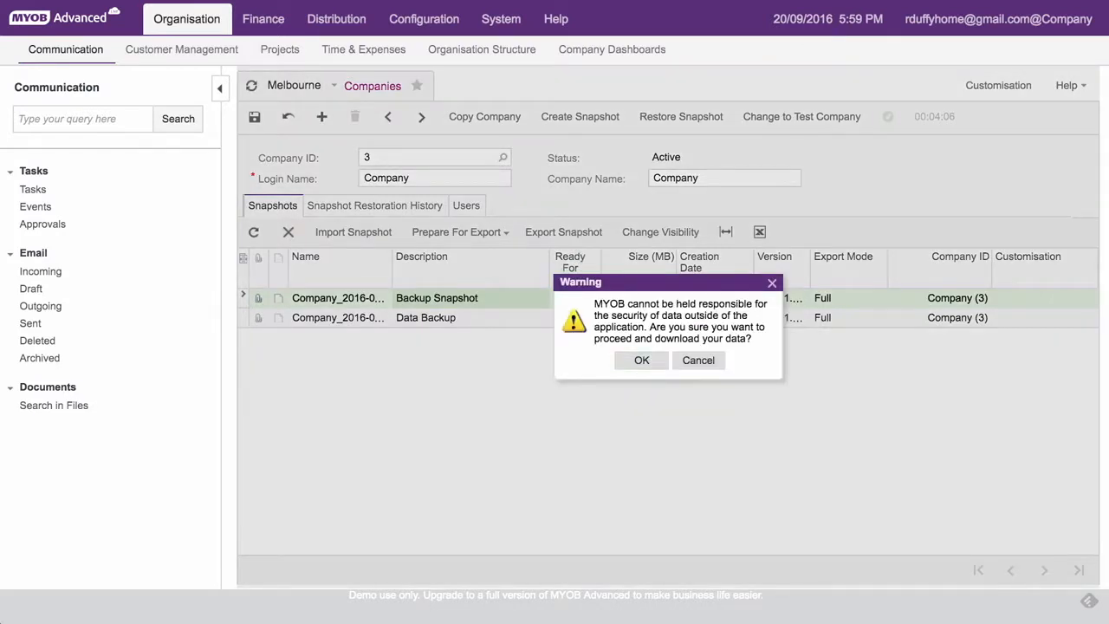
pyautogui.click(642, 360)
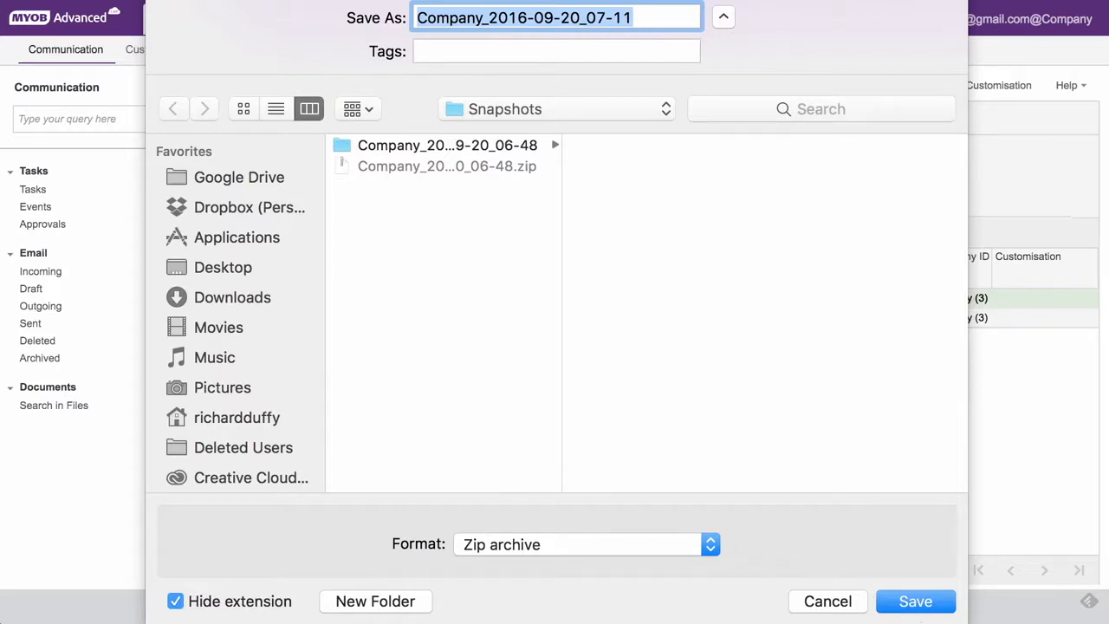
pyautogui.click(587, 545)
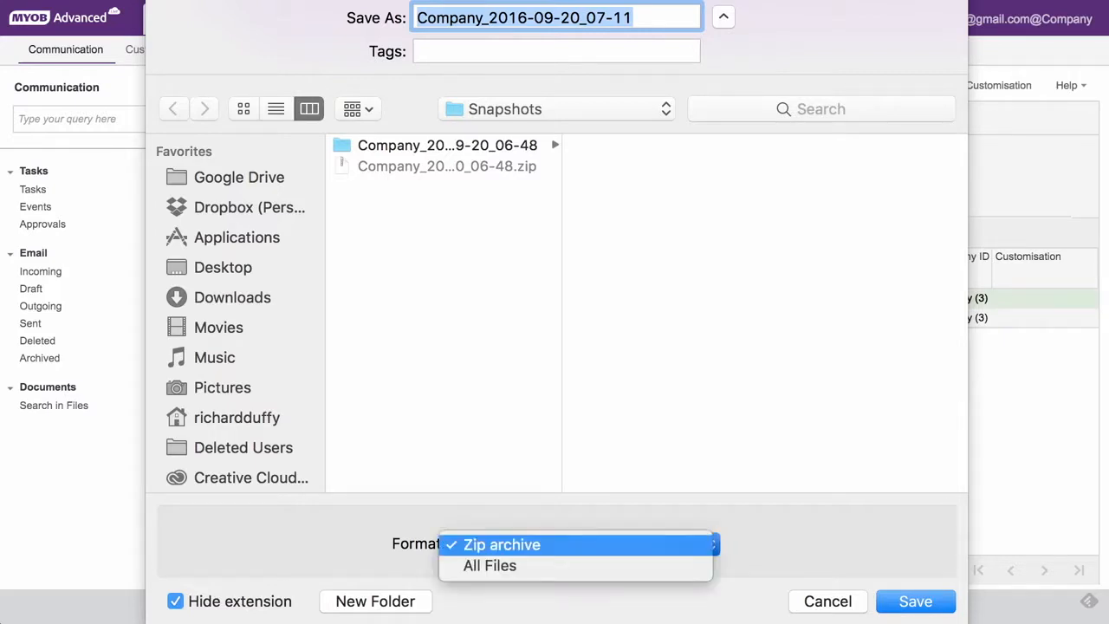
pyautogui.click(576, 545)
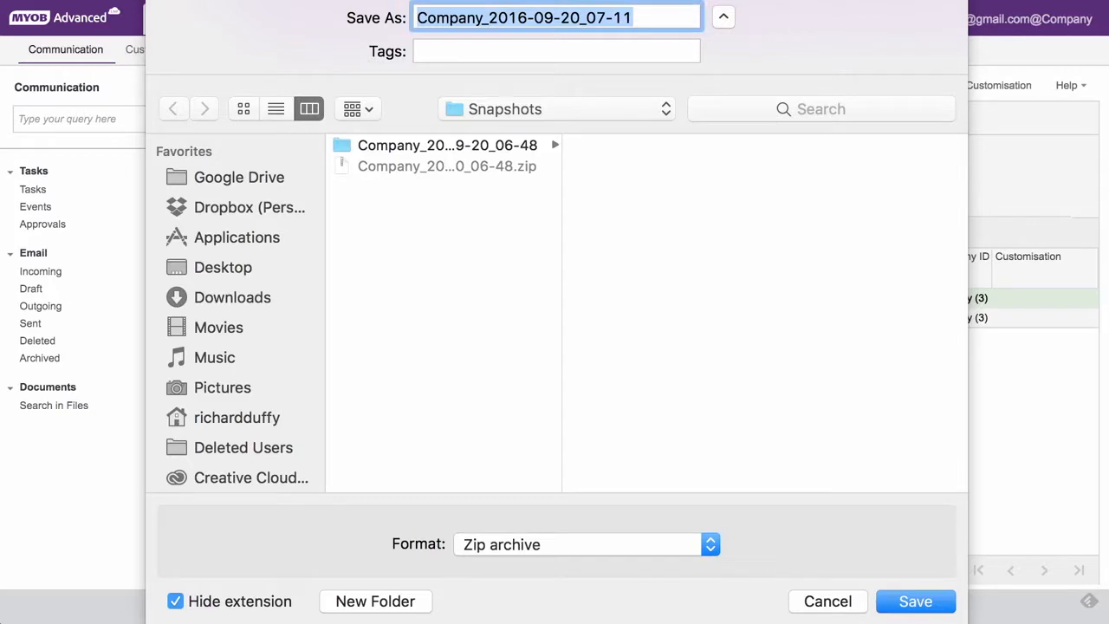
pyautogui.click(916, 601)
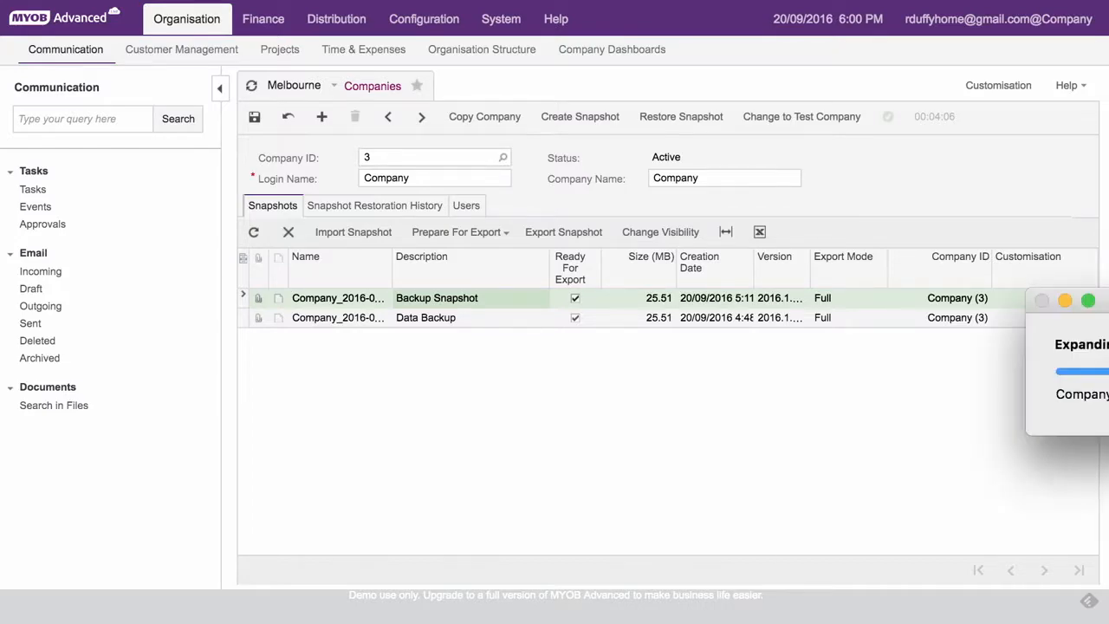
# - Switch to the Snapshots folder in Finder and look through the data files inside Company_2016-09-20_06-48
pyautogui.moveTo(1101, 179); pyautogui.dragTo(484, 92)
pyautogui.moveTo(544, 55); pyautogui.dragTo(547, 55)
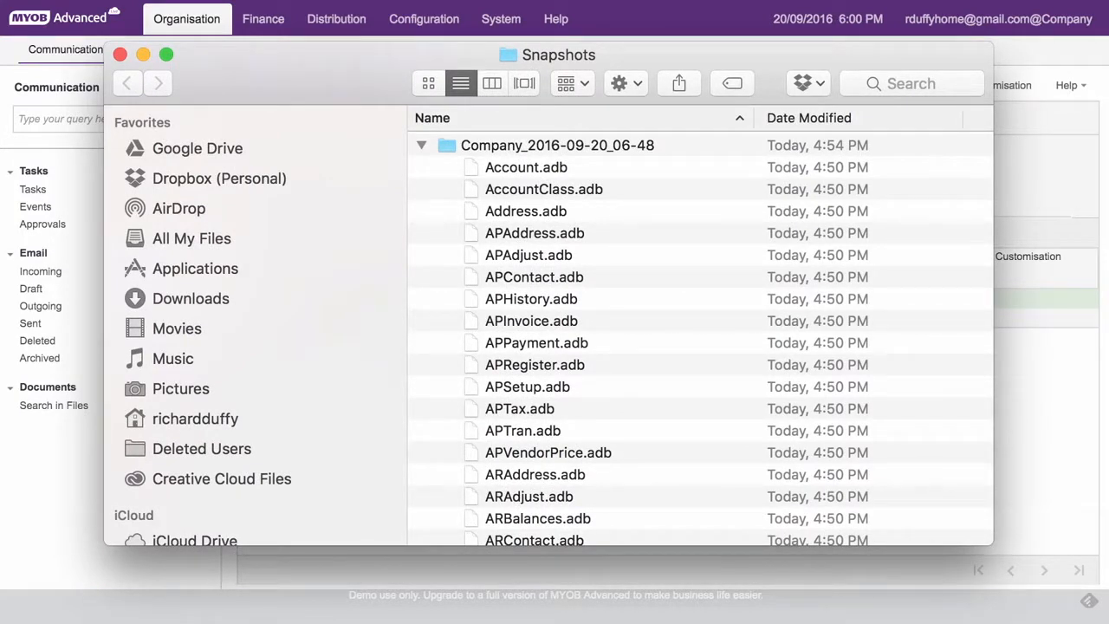
pyautogui.scroll(-15, 700, 338)
pyautogui.scroll(-20, 699, 338)
pyautogui.scroll(-10, 699, 338)
pyautogui.scroll(-10, 700, 338)
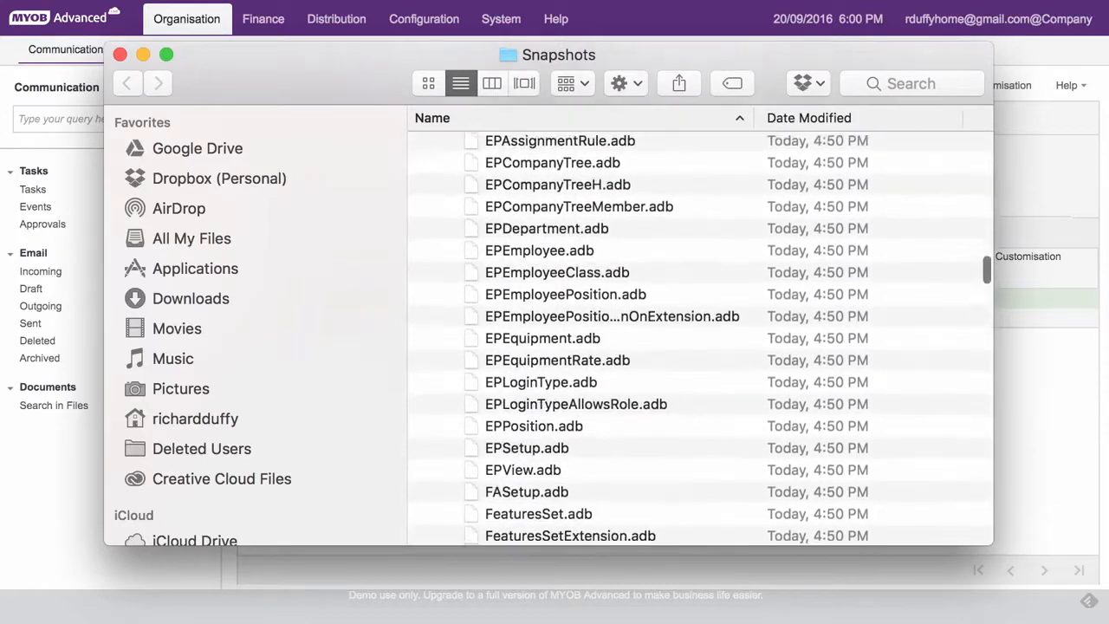
pyautogui.scroll(-20, 700, 338)
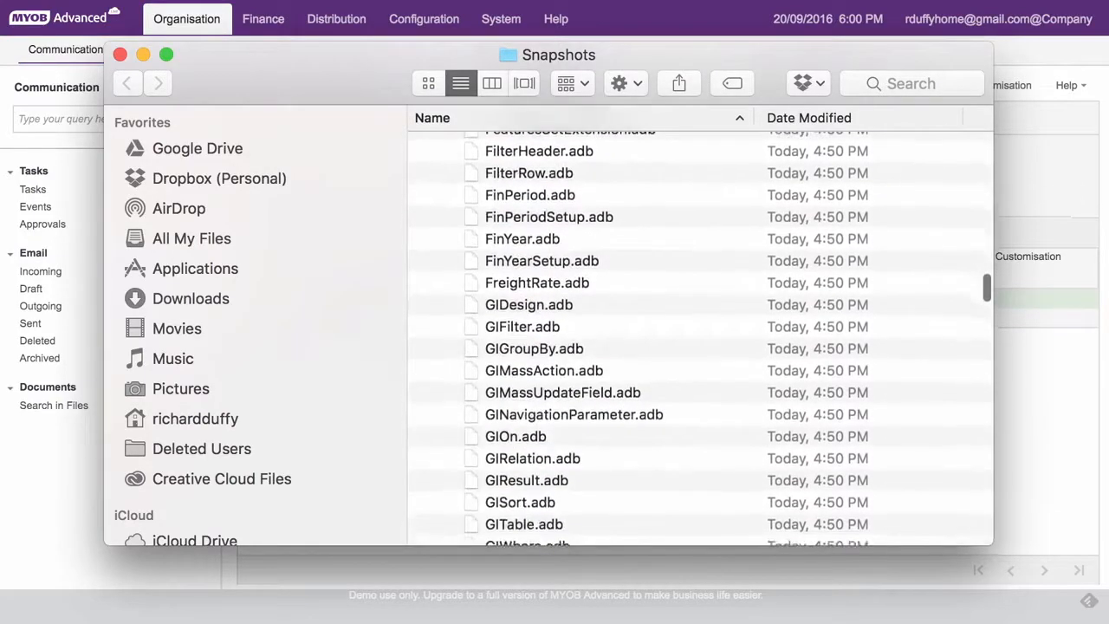
pyautogui.scroll(-2, 699, 338)
pyautogui.scroll(5, 699, 338)
pyautogui.scroll(-15, 700, 338)
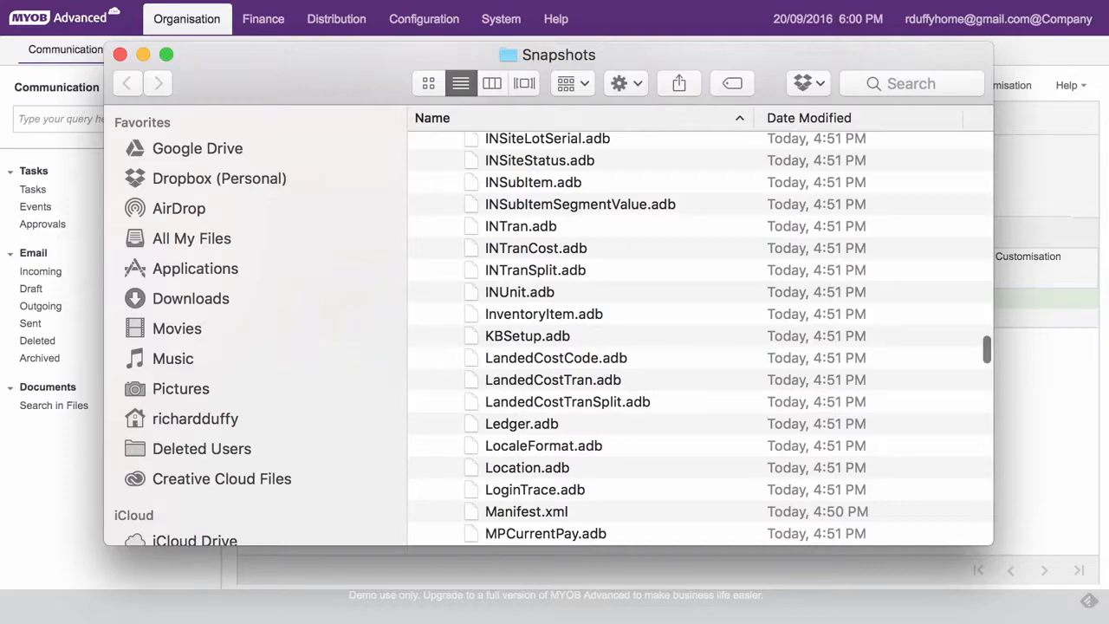
pyautogui.scroll(20, 699, 338)
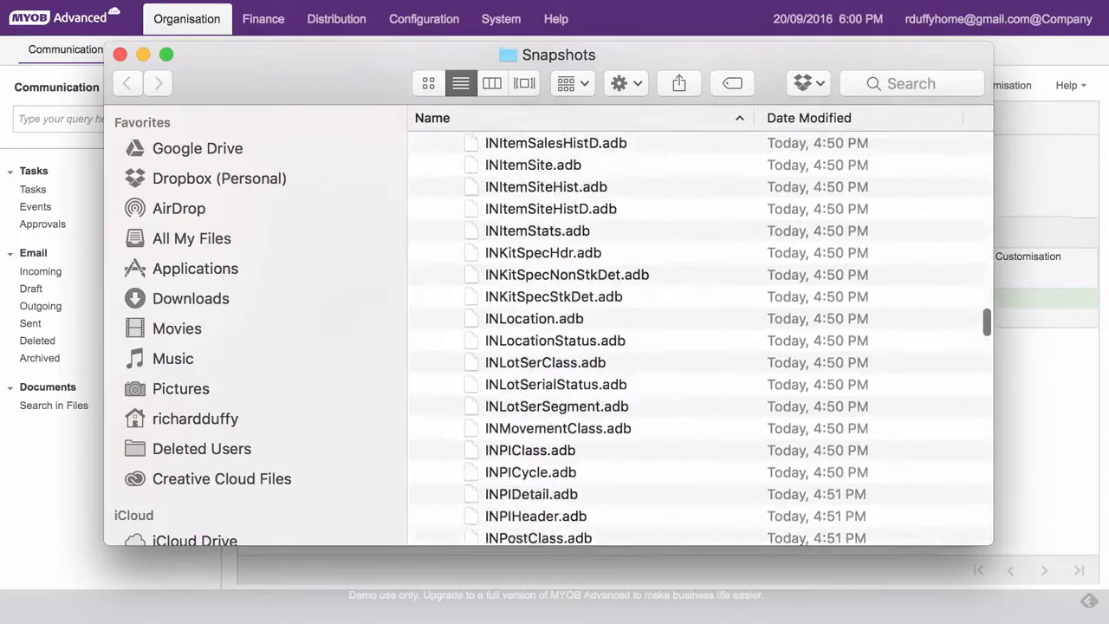
pyautogui.scroll(15, 699, 338)
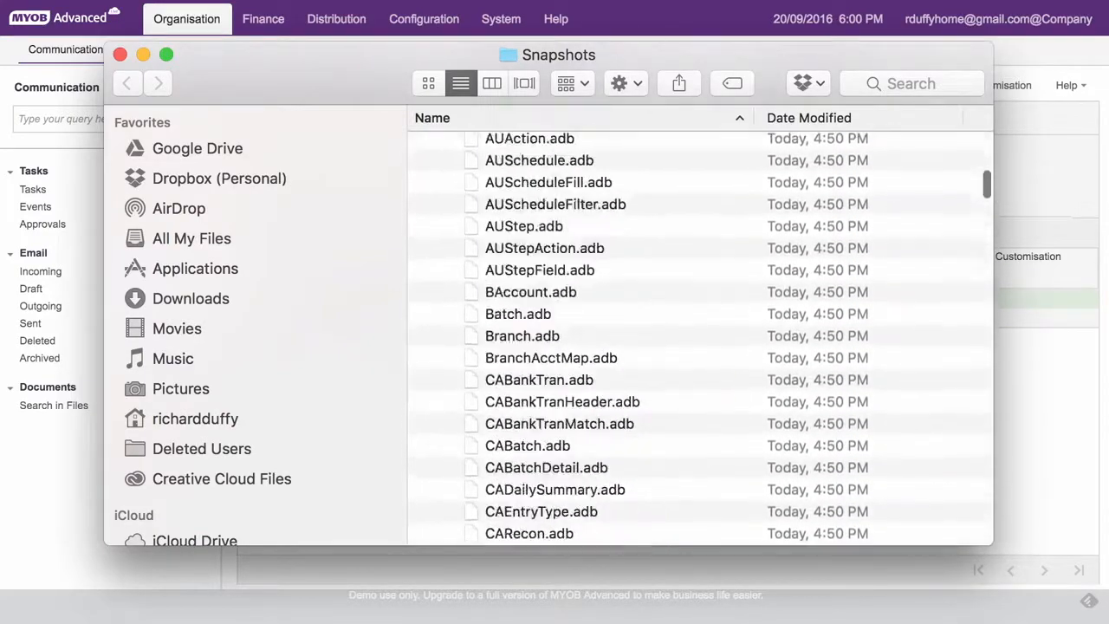
# - Open Account.adb in TextEdit to examine its table structure and account records, then close the file and the Snapshots folder
pyautogui.click(526, 168)
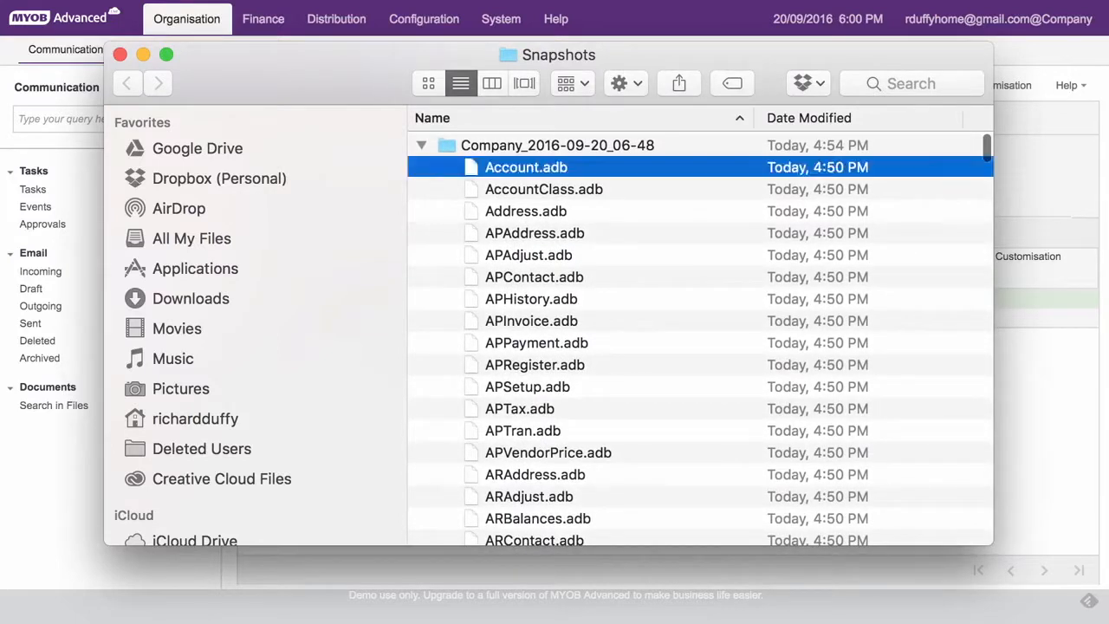
pyautogui.rightClick(543, 165)
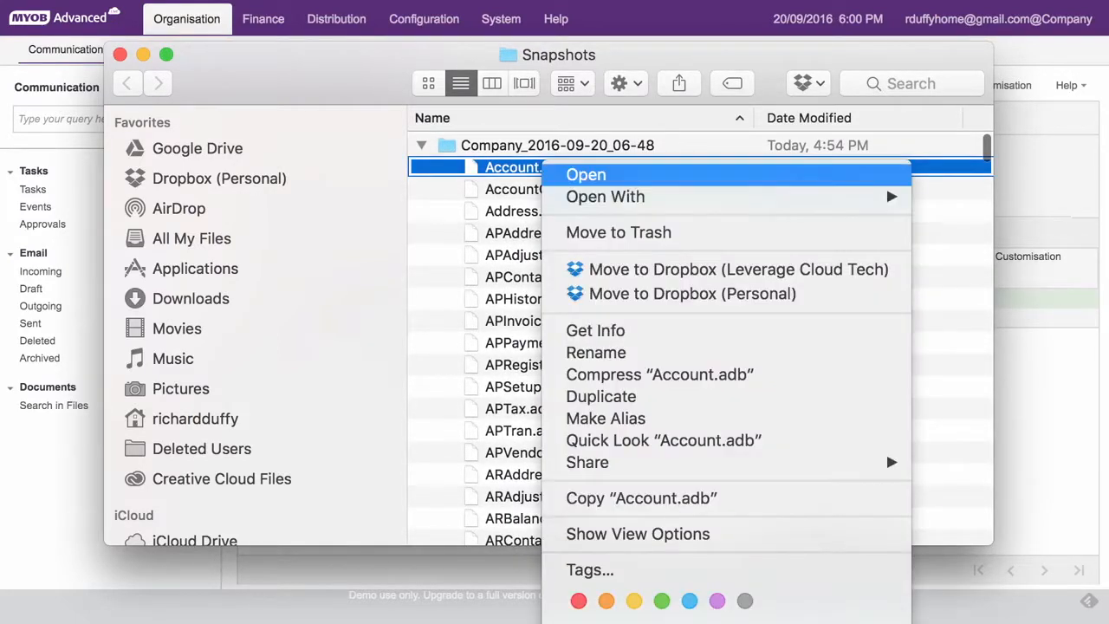
pyautogui.moveTo(607, 197)
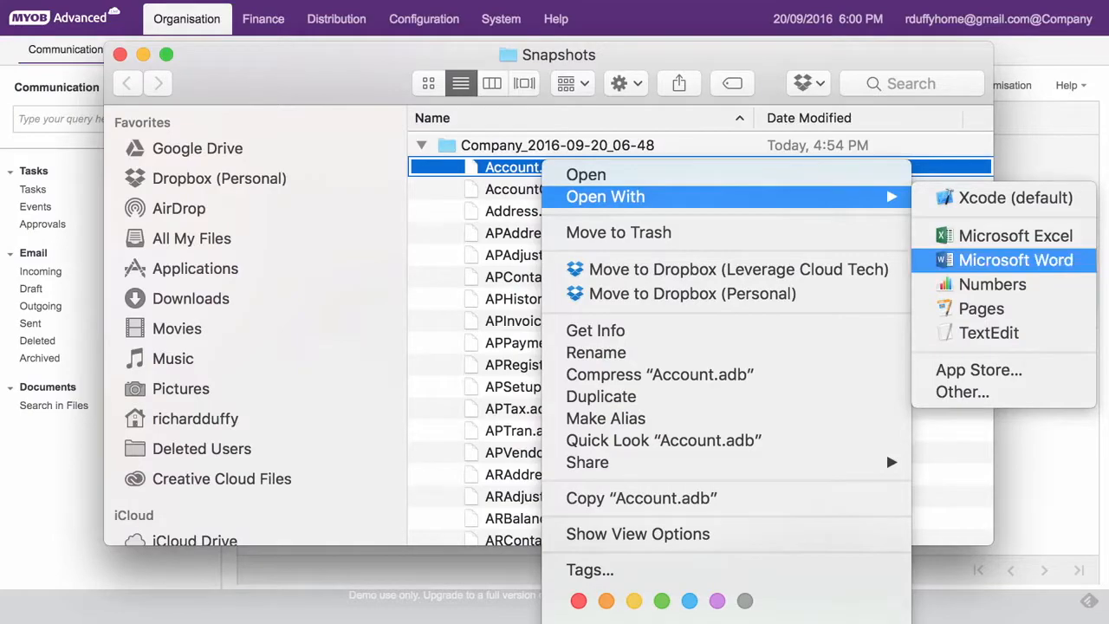
pyautogui.click(988, 333)
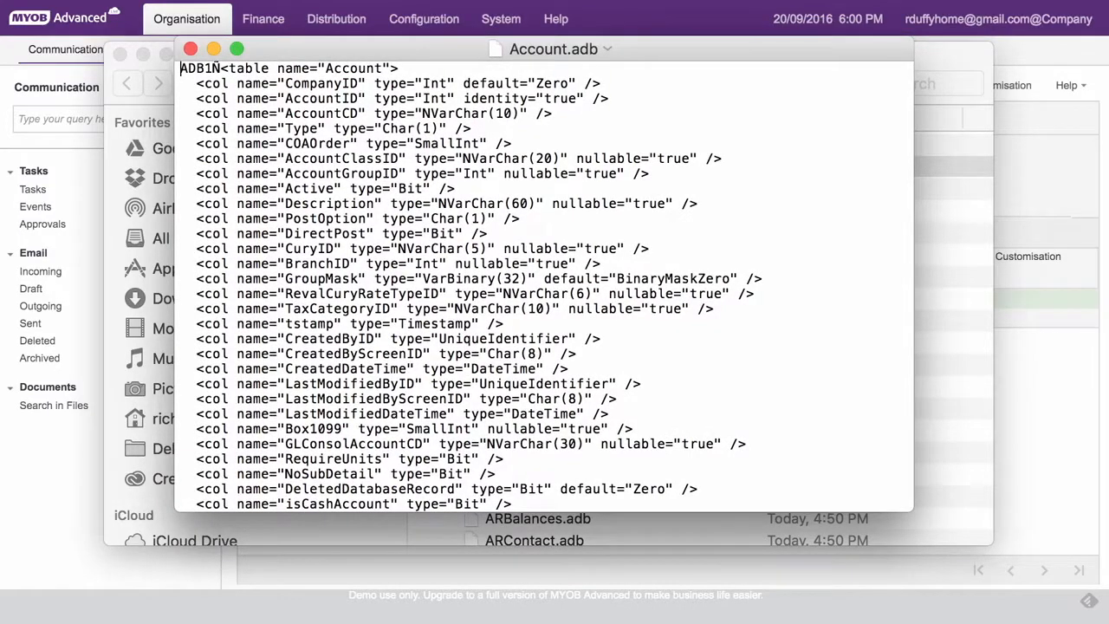
pyautogui.scroll(-10, 546, 286)
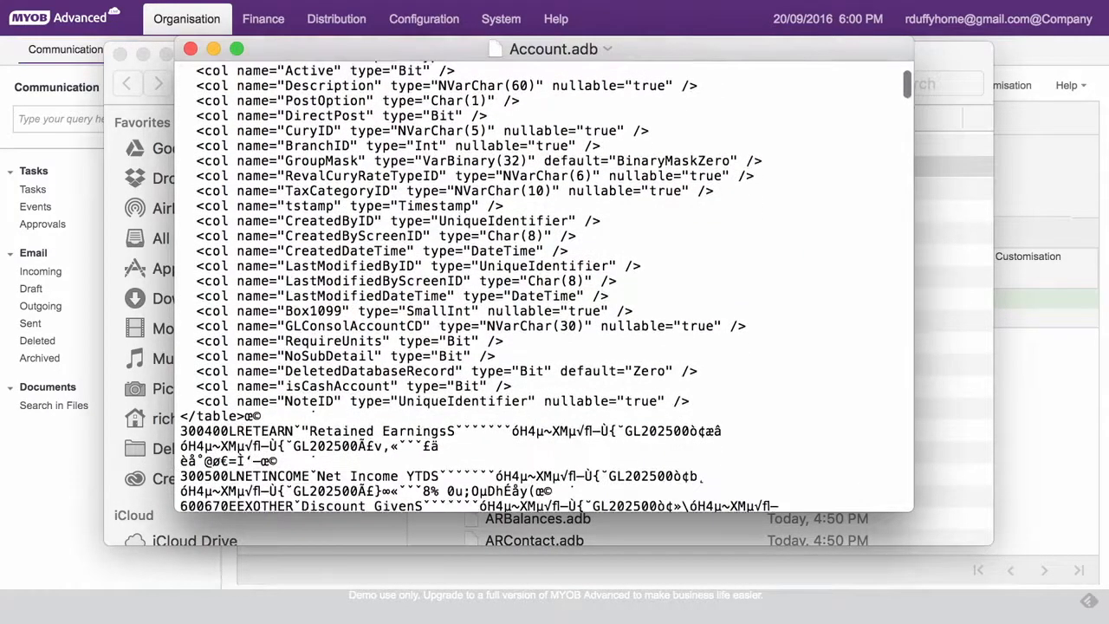
pyautogui.scroll(-10, 546, 286)
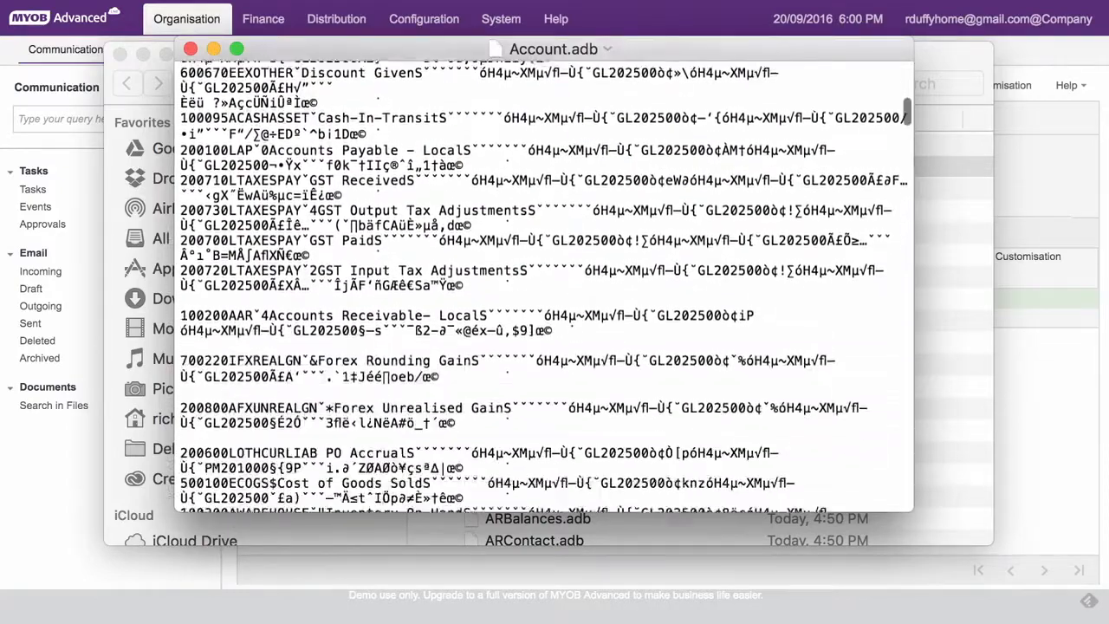
pyautogui.scroll(-10, 546, 286)
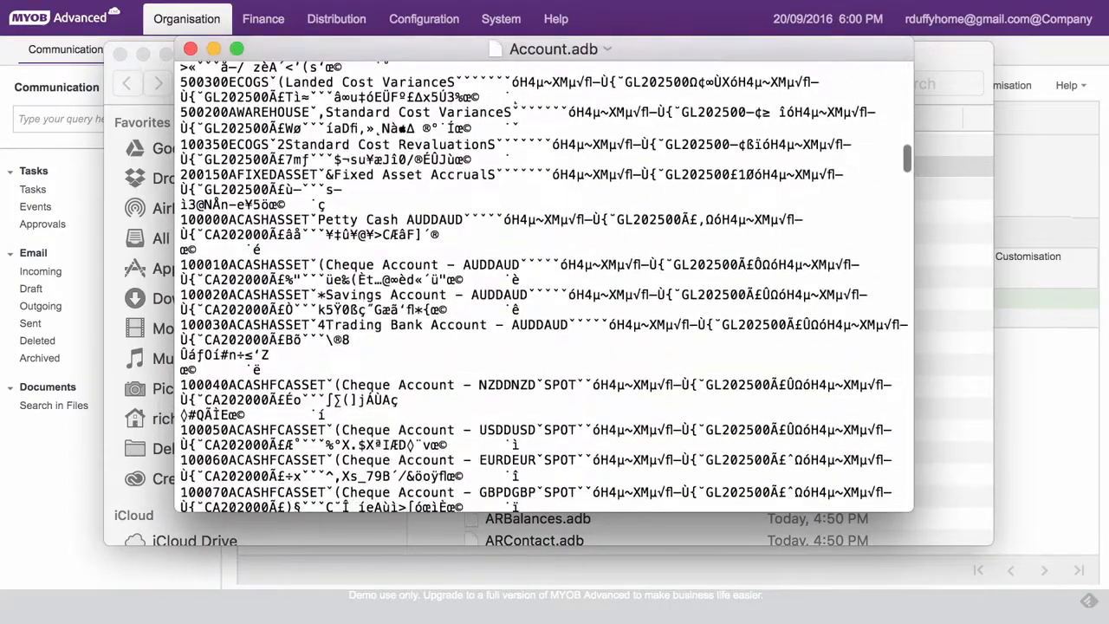
pyautogui.scroll(-10, 546, 286)
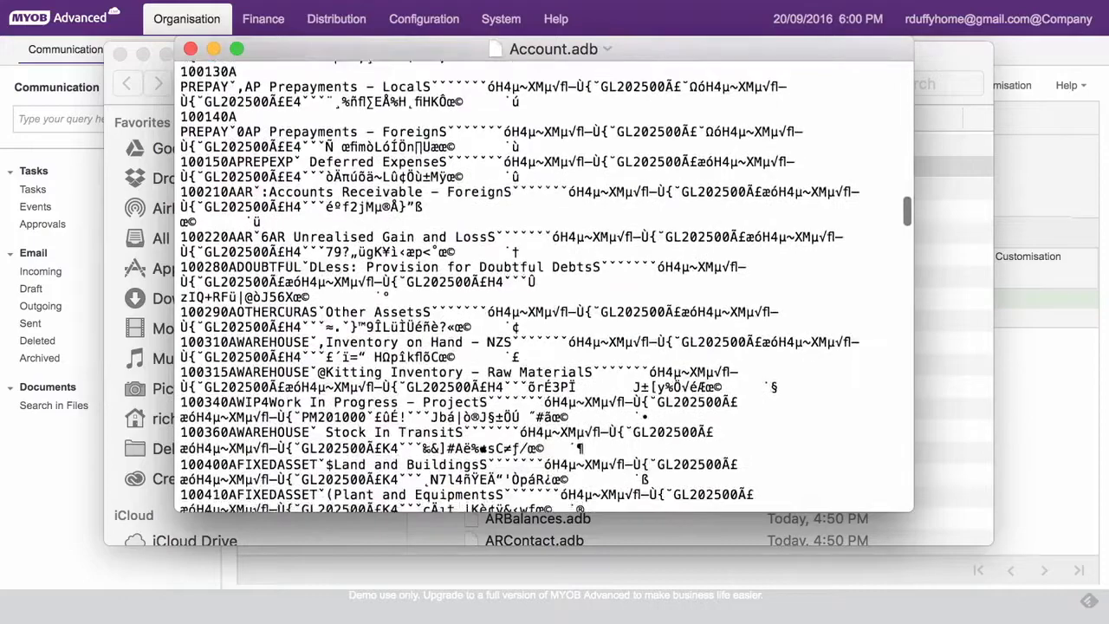
pyautogui.scroll(-5, 545, 286)
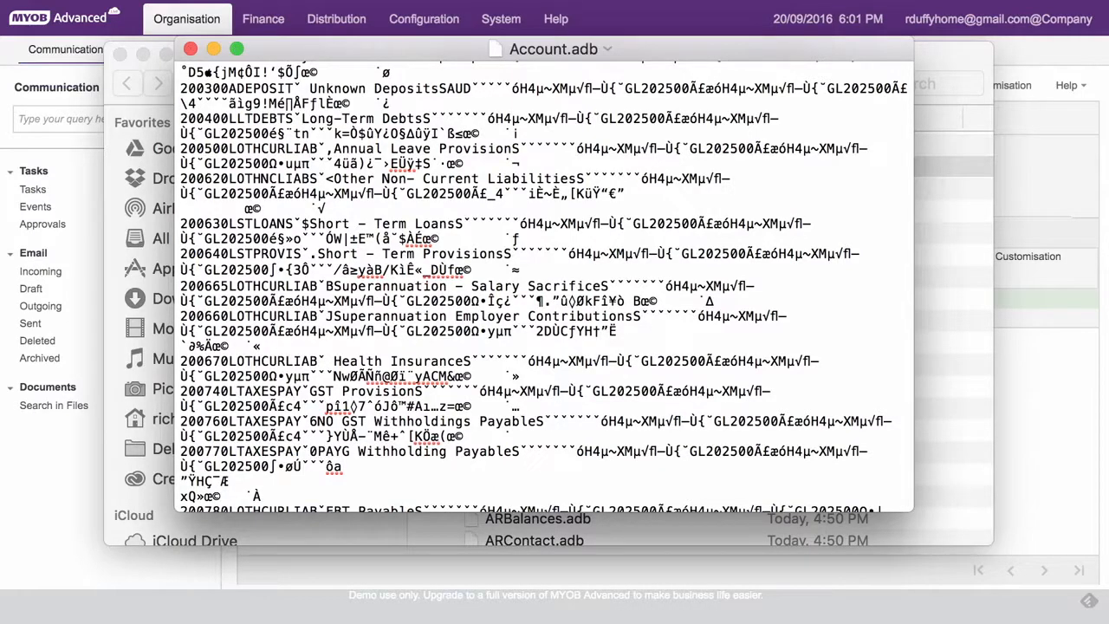
pyautogui.click(191, 49)
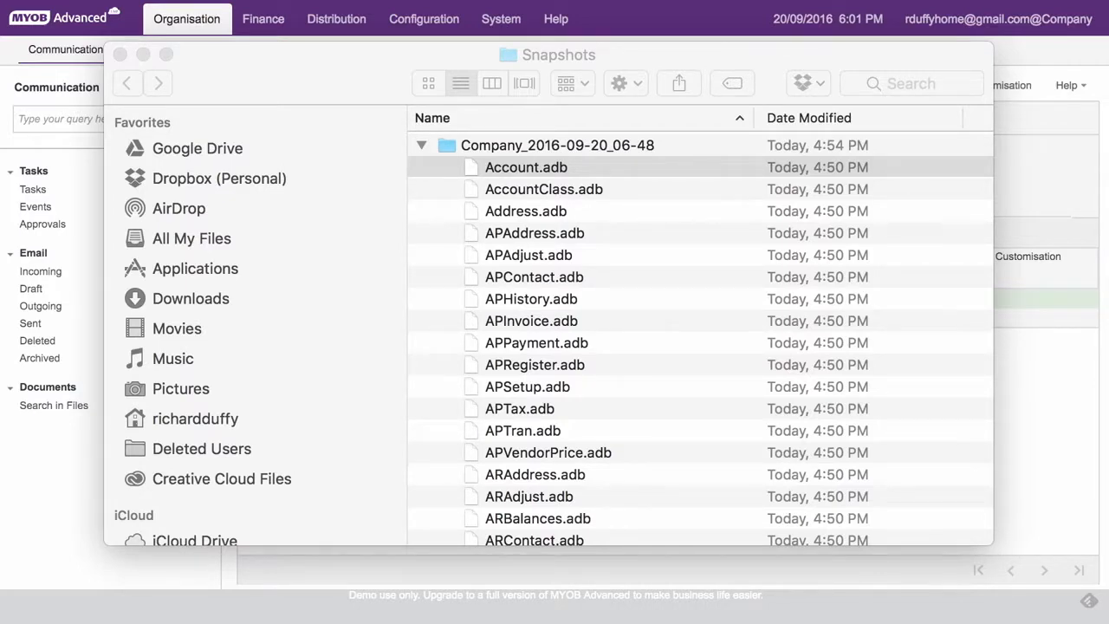
pyautogui.click(422, 145)
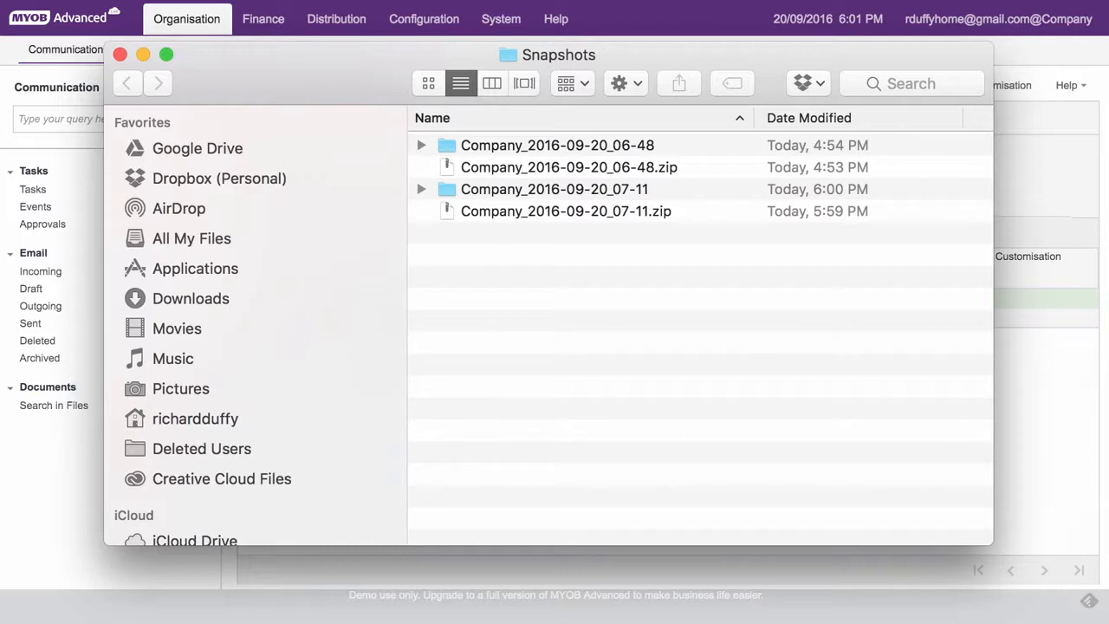
pyautogui.click(119, 55)
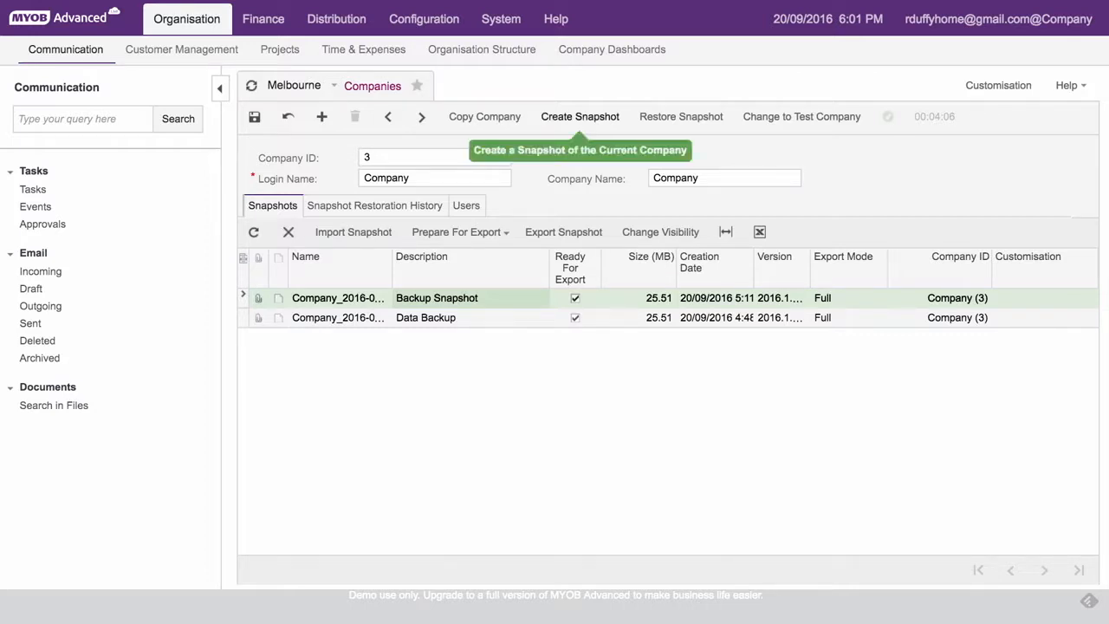
# - Start a new snapshot of the current company, accept the warning, and describe it as XML Data Backup
pyautogui.click(593, 117)
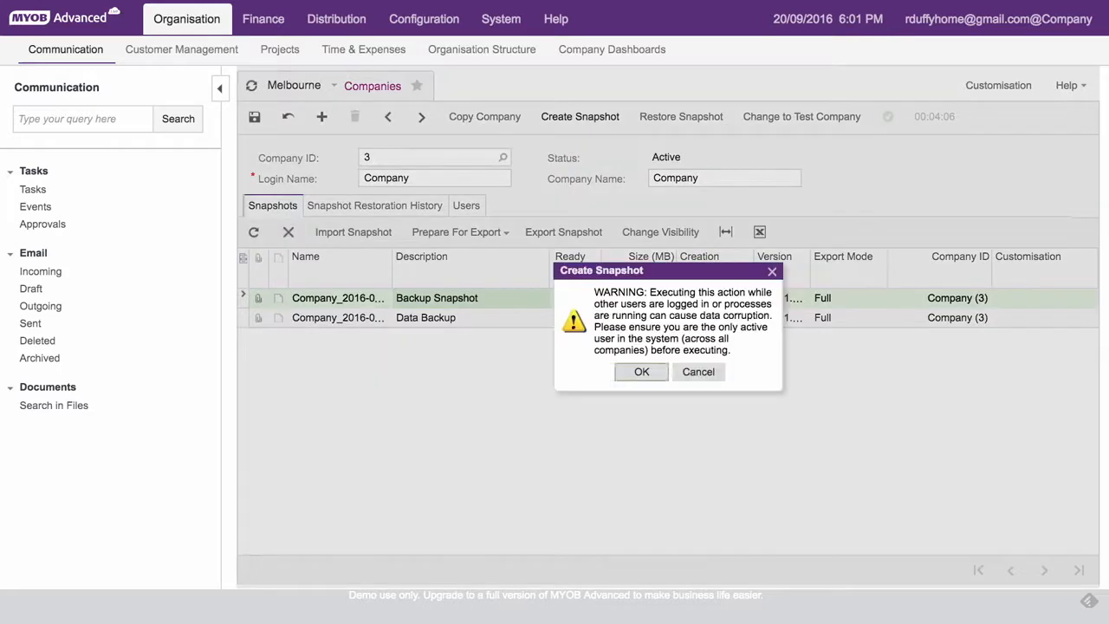
pyautogui.click(638, 372)
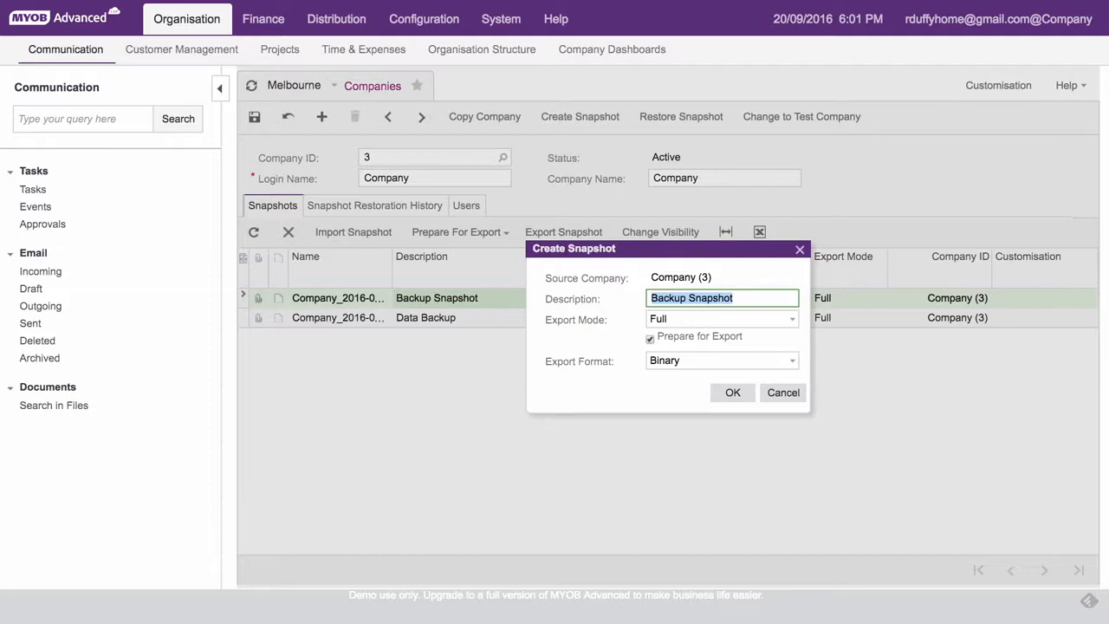
pyautogui.press('BackSpace')
pyautogui.write('XML')
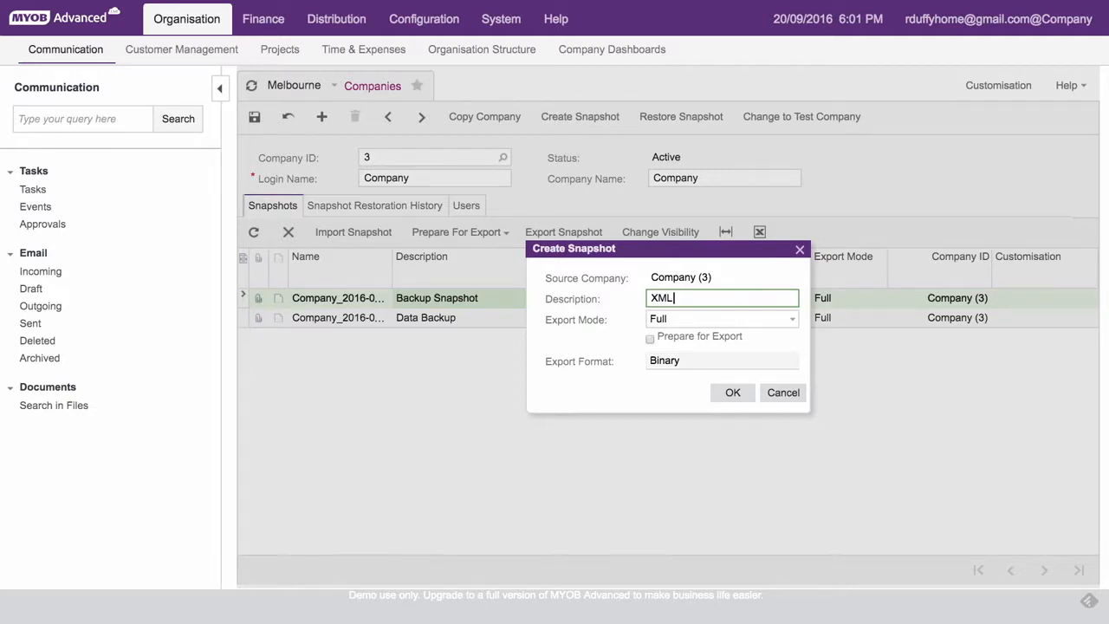
pyautogui.write(' Data Backup')
# - Set the snapshot to be prepared for export in XML format and create it
pyautogui.click(650, 339)
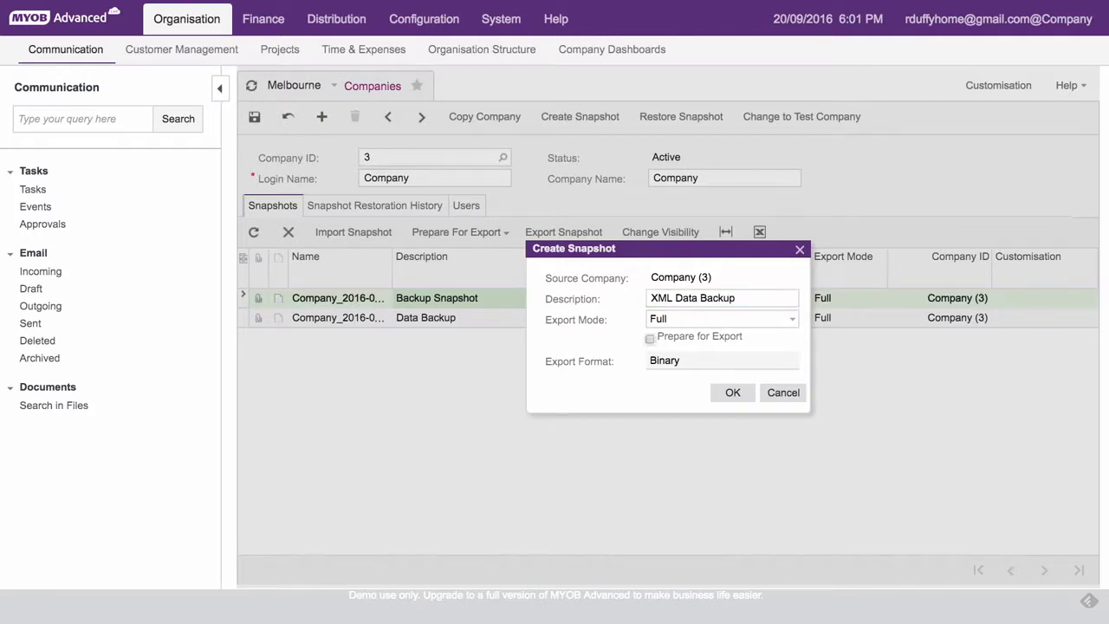
pyautogui.click(790, 362)
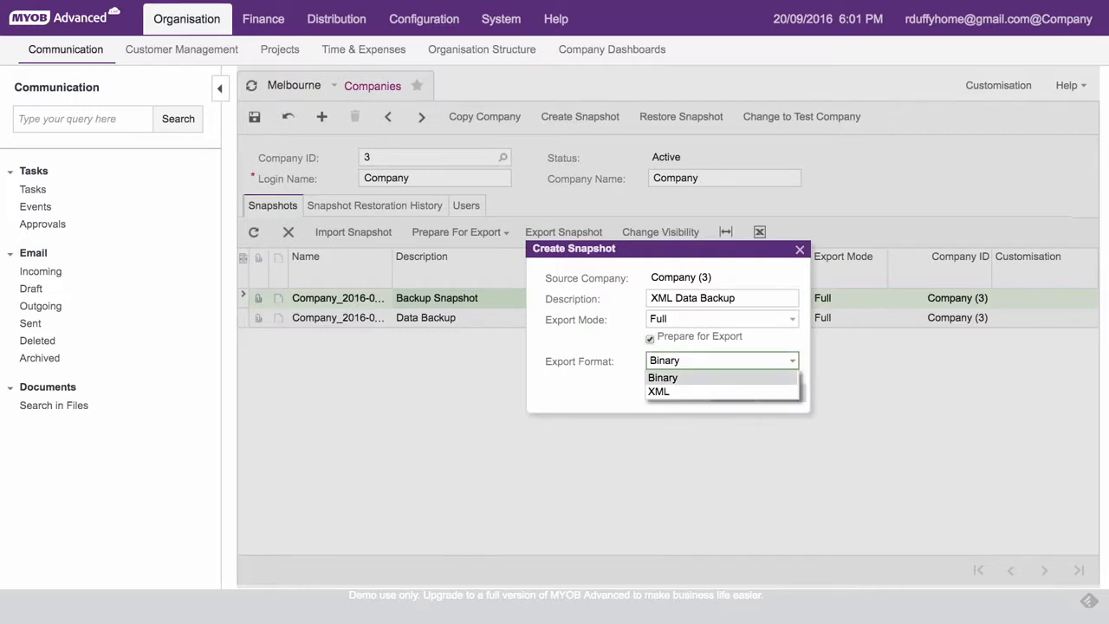
pyautogui.click(737, 392)
pyautogui.click(732, 393)
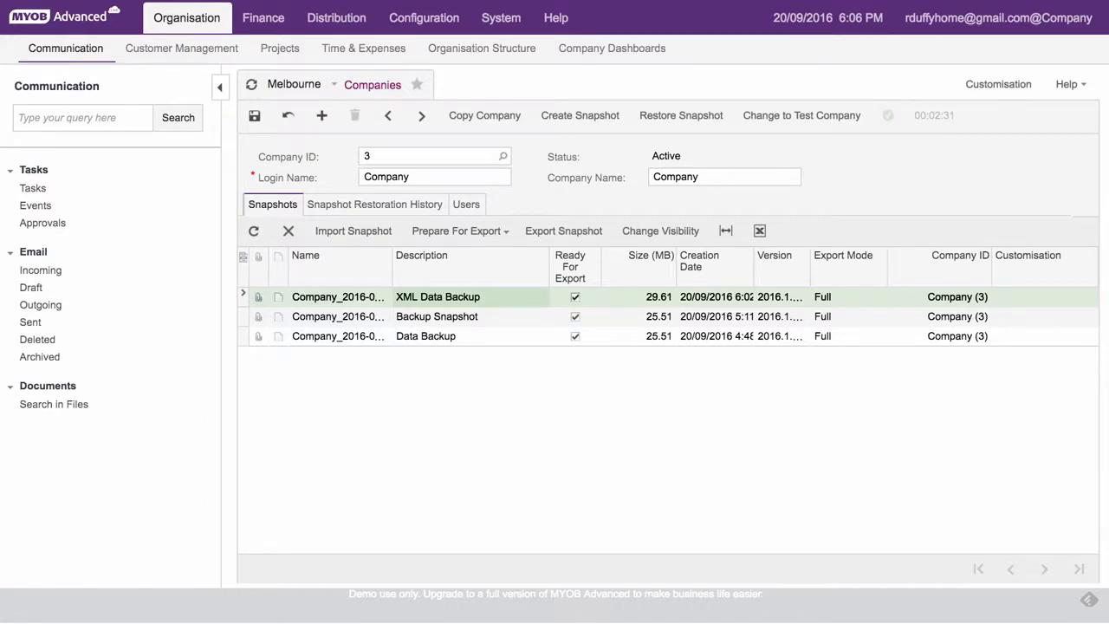
# - Export the XML Data Backup snapshot and save it as the Zip archive Company_2016-09-20_08-02 in the Snapshots folder
pyautogui.click(562, 232)
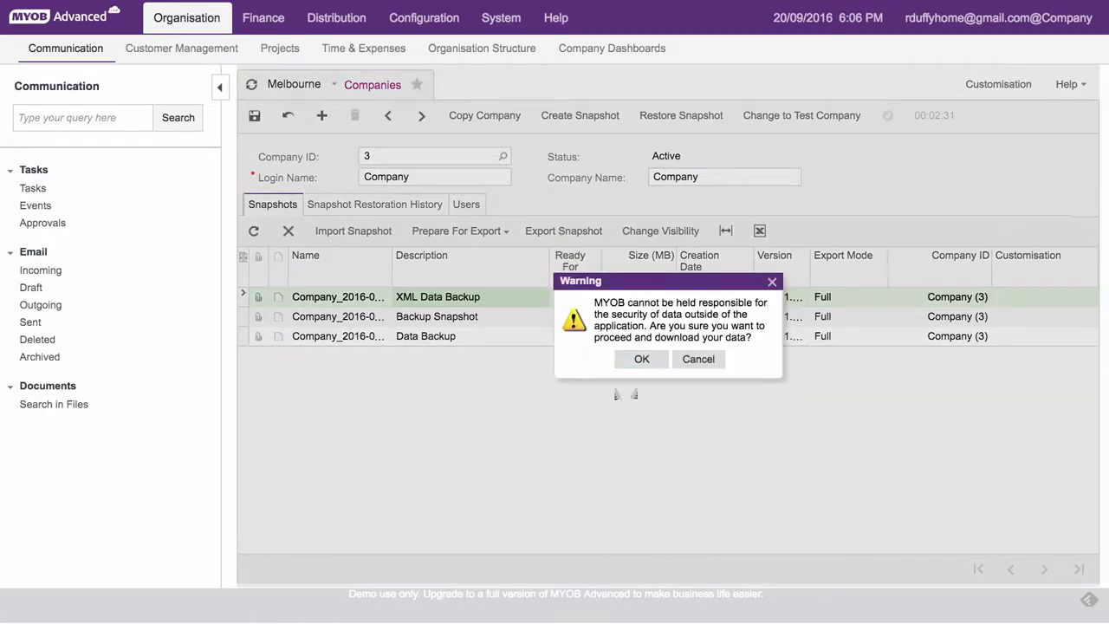
pyautogui.click(617, 360)
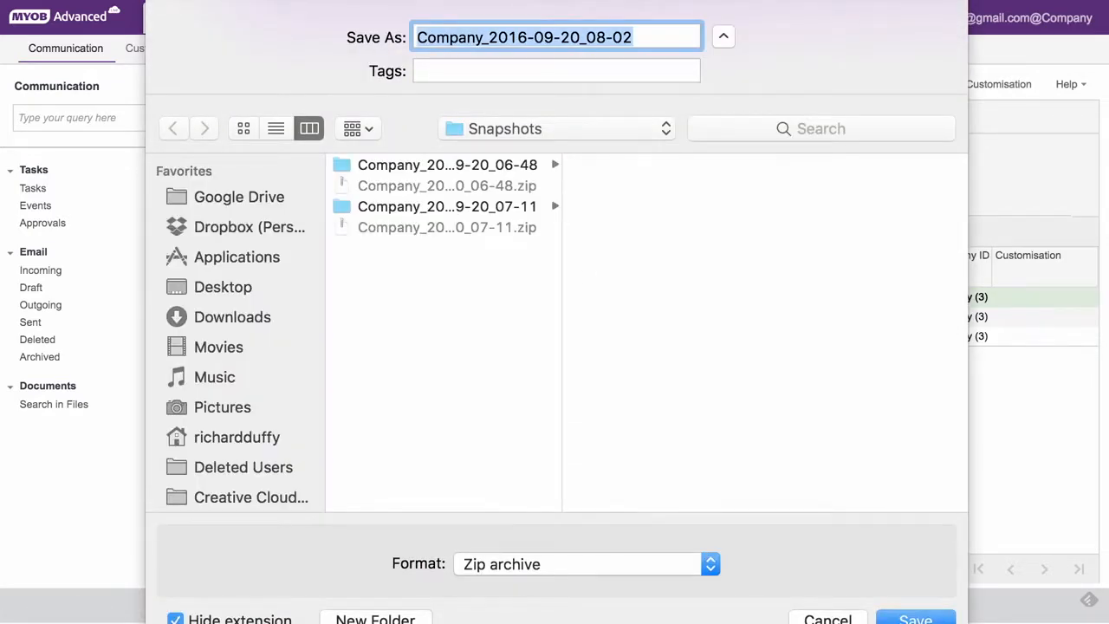
pyautogui.press('Return')
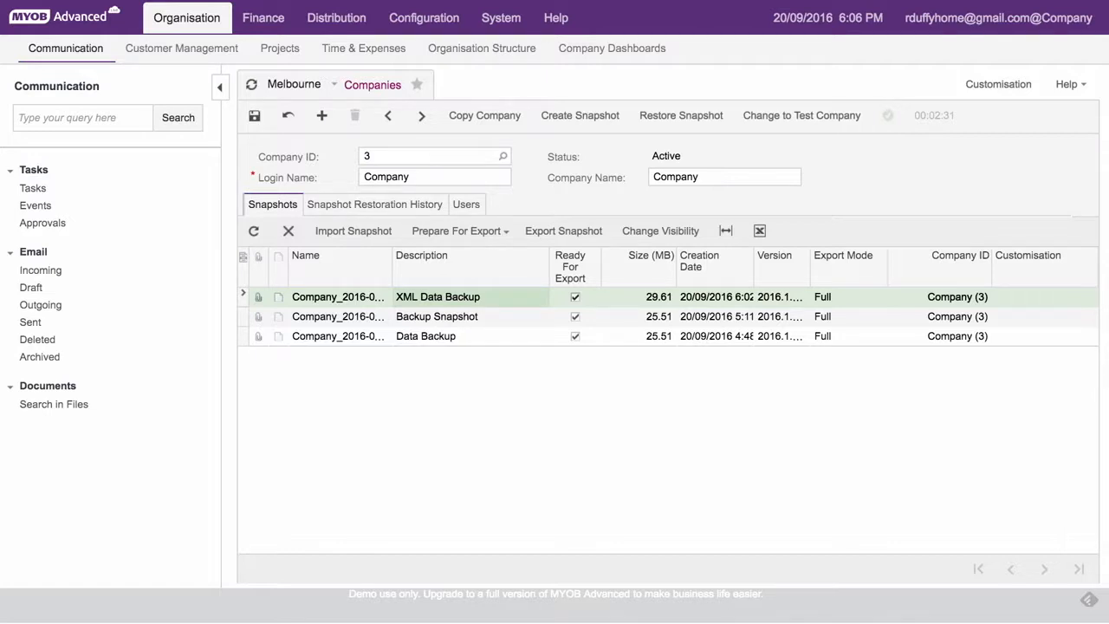
# - Switch to the Snapshots folder in Finder, extract Company_2016-09-20_08-02.zip and expand the extracted folder to list its files
pyautogui.press('super+Tab')
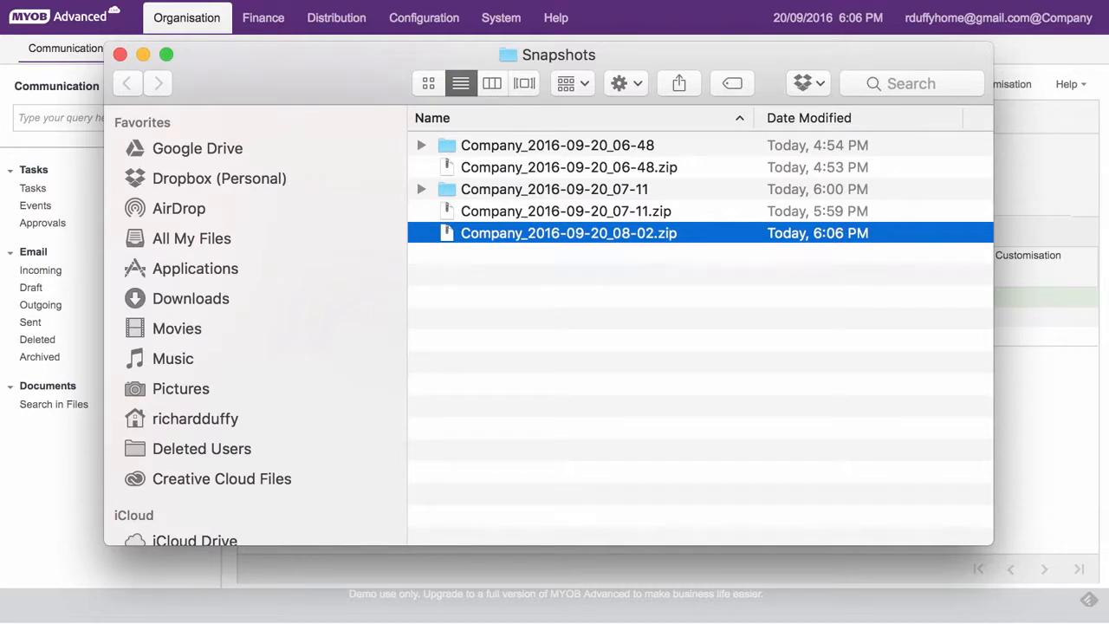
pyautogui.press('super+o')
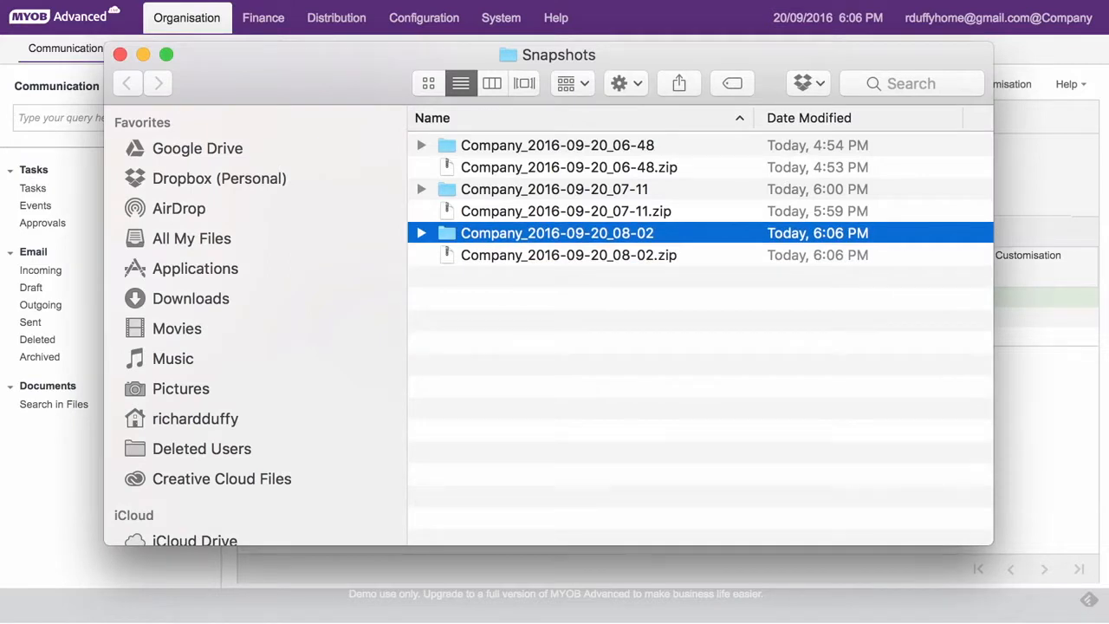
pyautogui.press('Right')
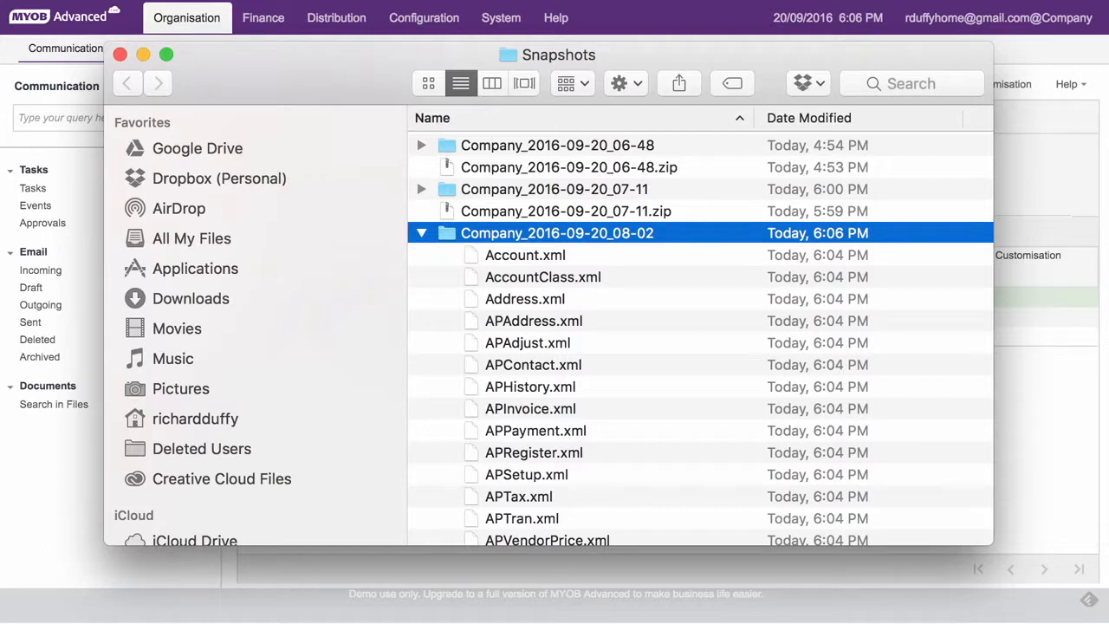
# - Open Account.xml in TextEdit to examine its column definitions and account rows, then close the file and the Snapshots folder
pyautogui.click(526, 253)
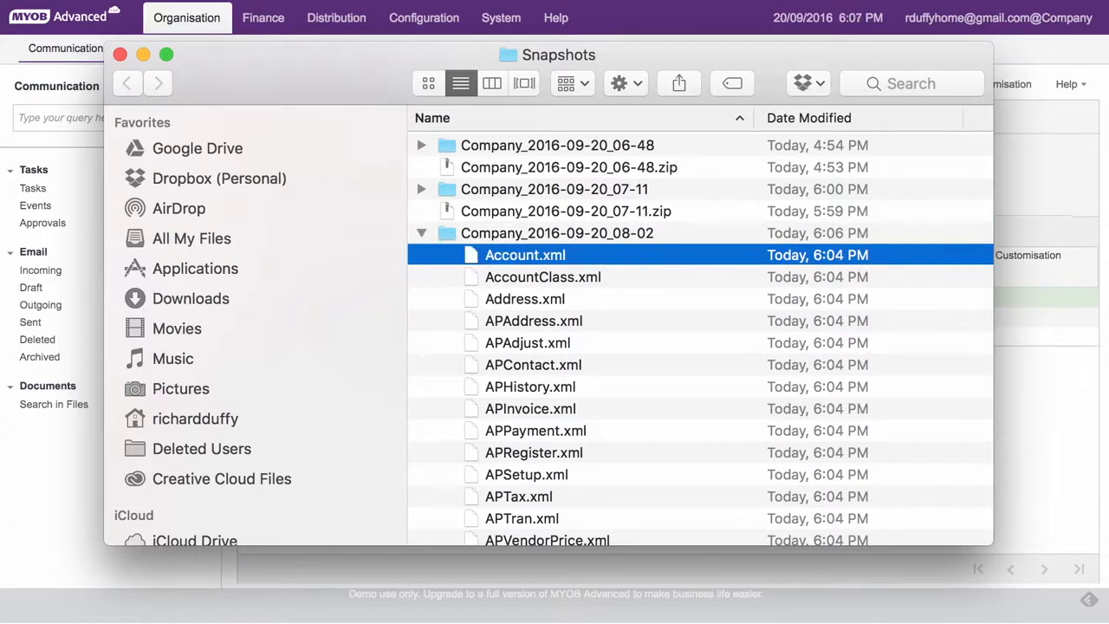
pyautogui.rightClick(526, 253)
pyautogui.moveTo(572, 288)
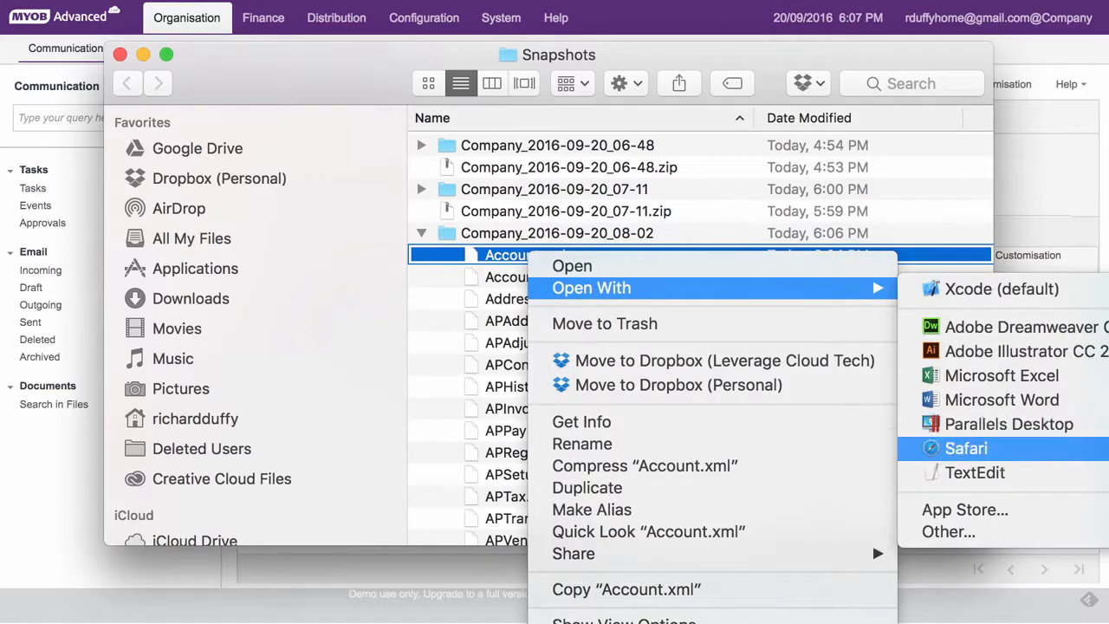
pyautogui.click(975, 472)
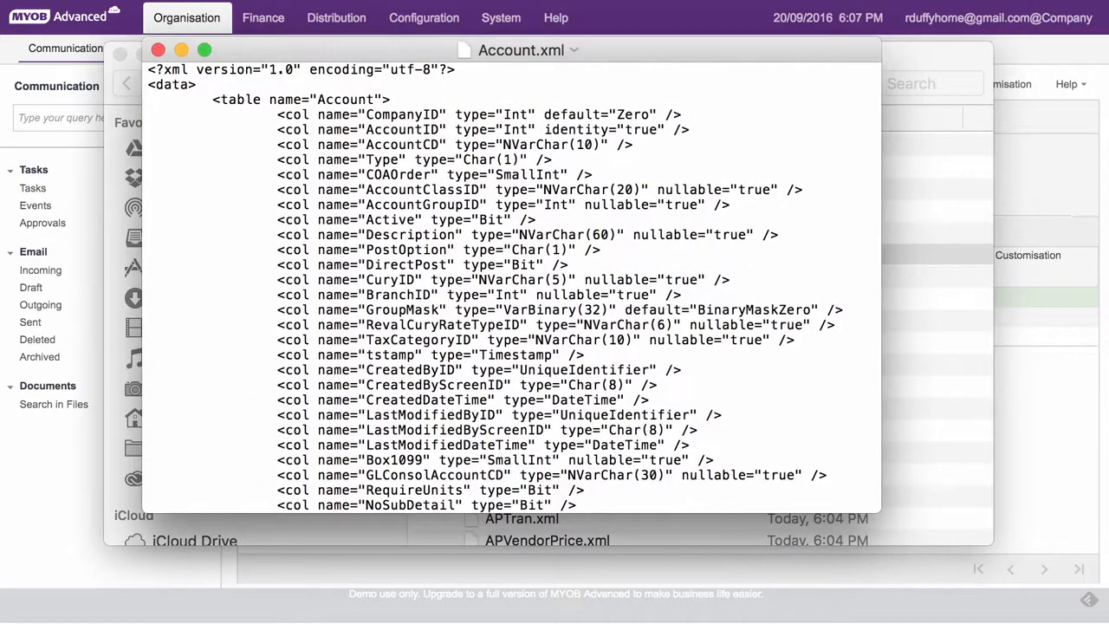
pyautogui.scroll(-10, 511, 286)
pyautogui.scroll(-7, 512, 285)
pyautogui.scroll(-20, 511, 285)
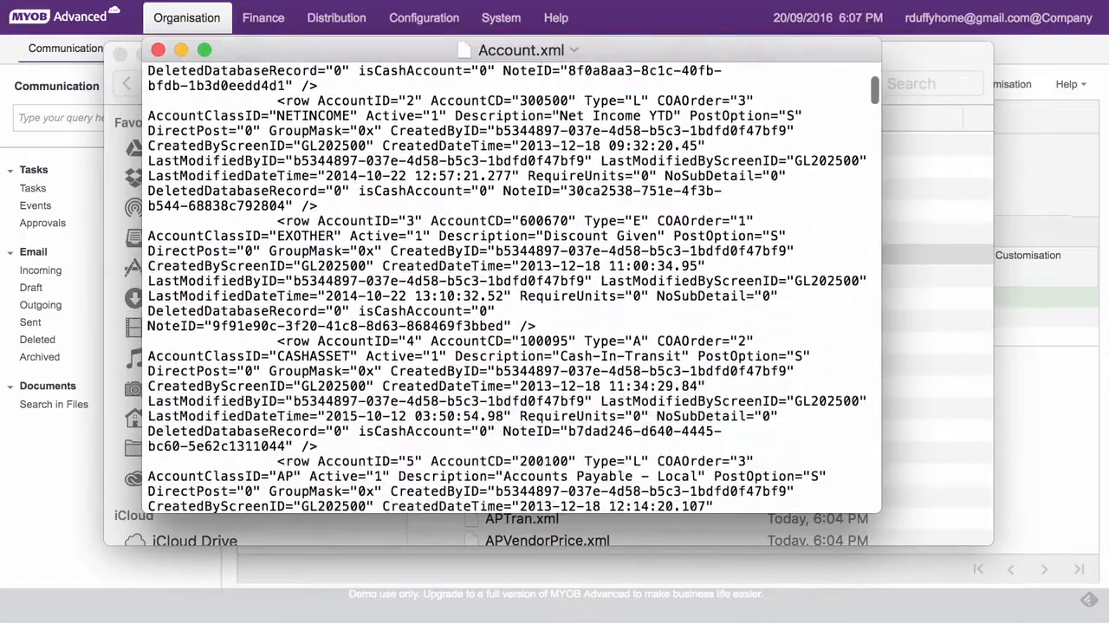
pyautogui.scroll(-20, 512, 286)
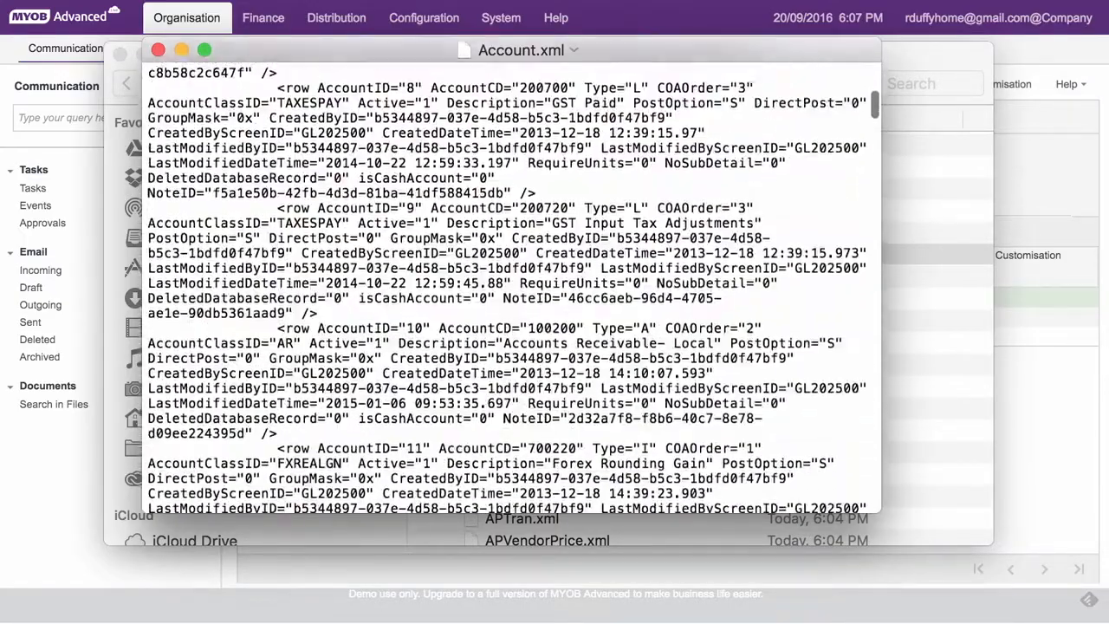
pyautogui.scroll(-20, 511, 286)
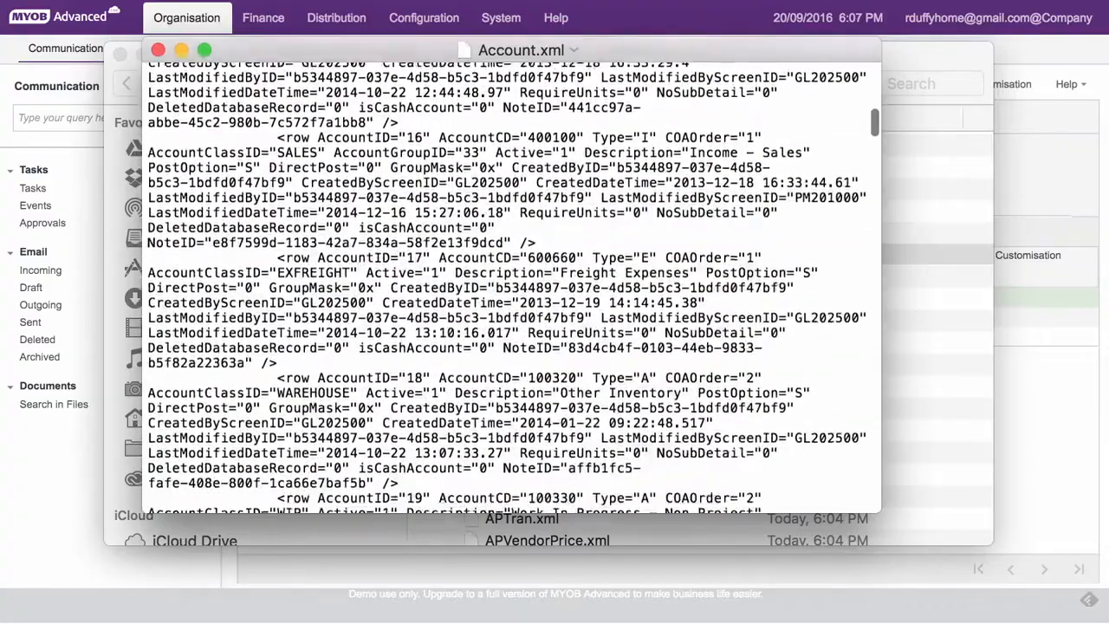
pyautogui.scroll(-20, 511, 286)
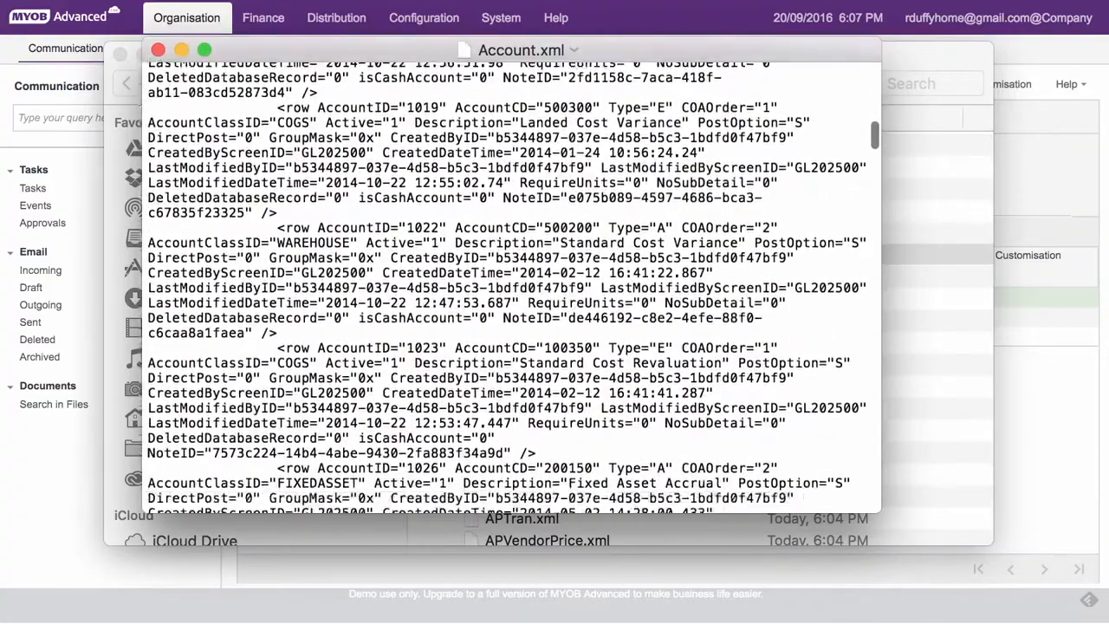
pyautogui.scroll(-15, 511, 286)
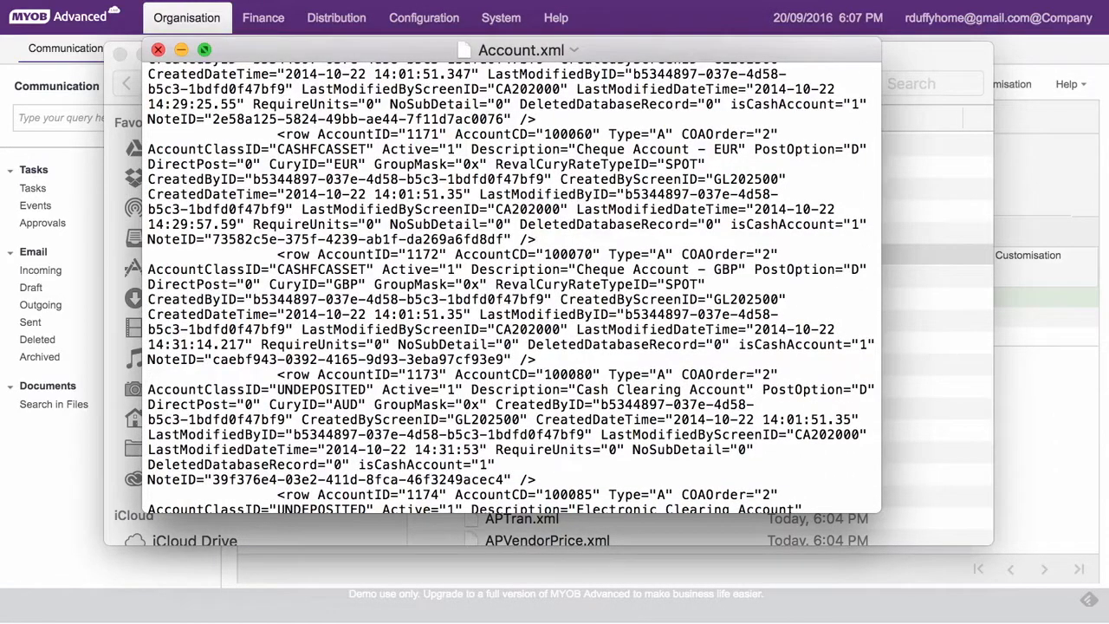
pyautogui.click(158, 49)
pyautogui.click(120, 54)
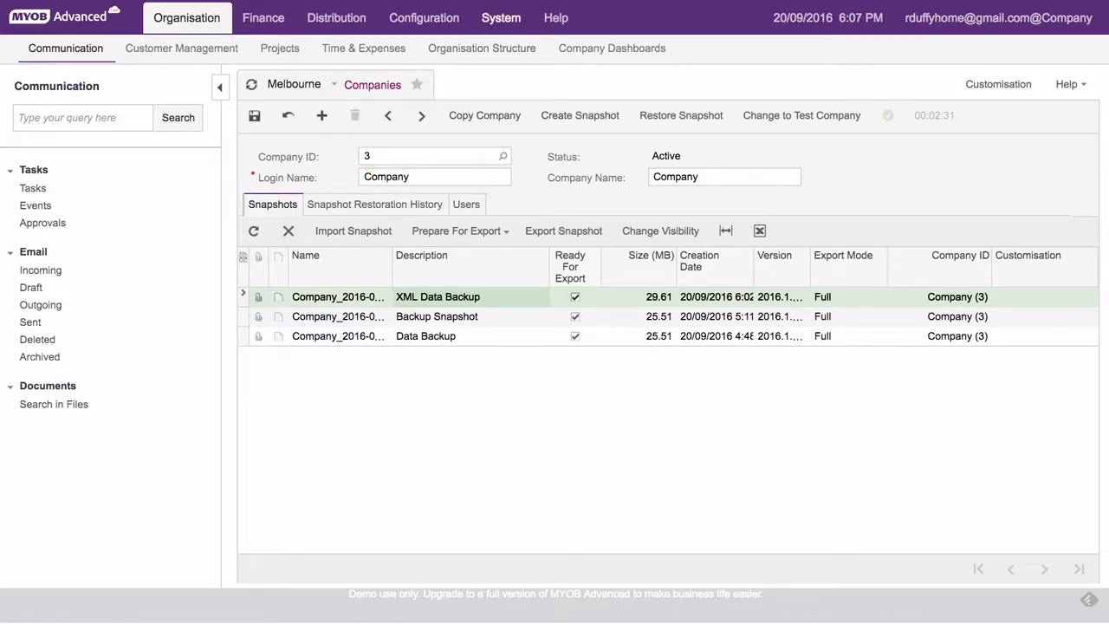
# - Go to the Export Scenarios in the system integration area and load the Export Invoices and Memos scenario
pyautogui.click(500, 18)
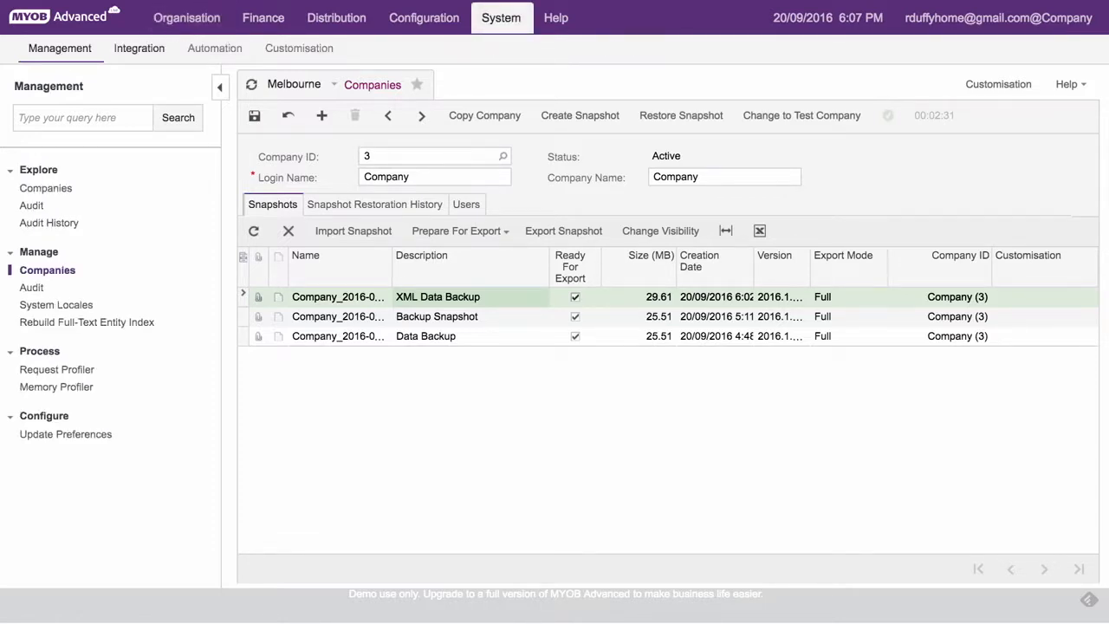
pyautogui.click(156, 50)
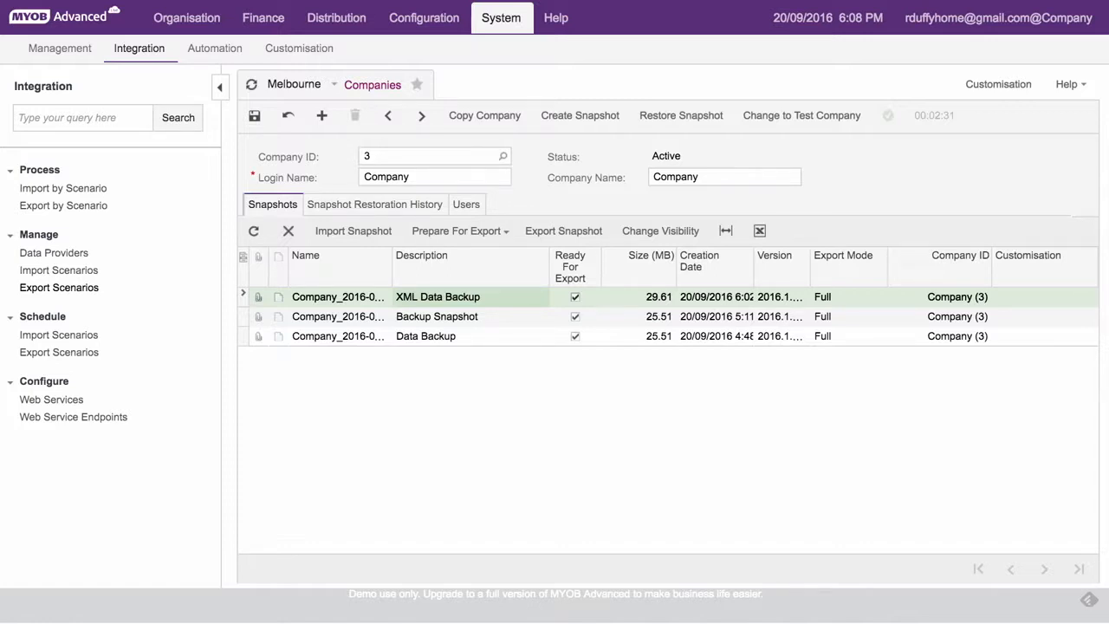
pyautogui.click(62, 287)
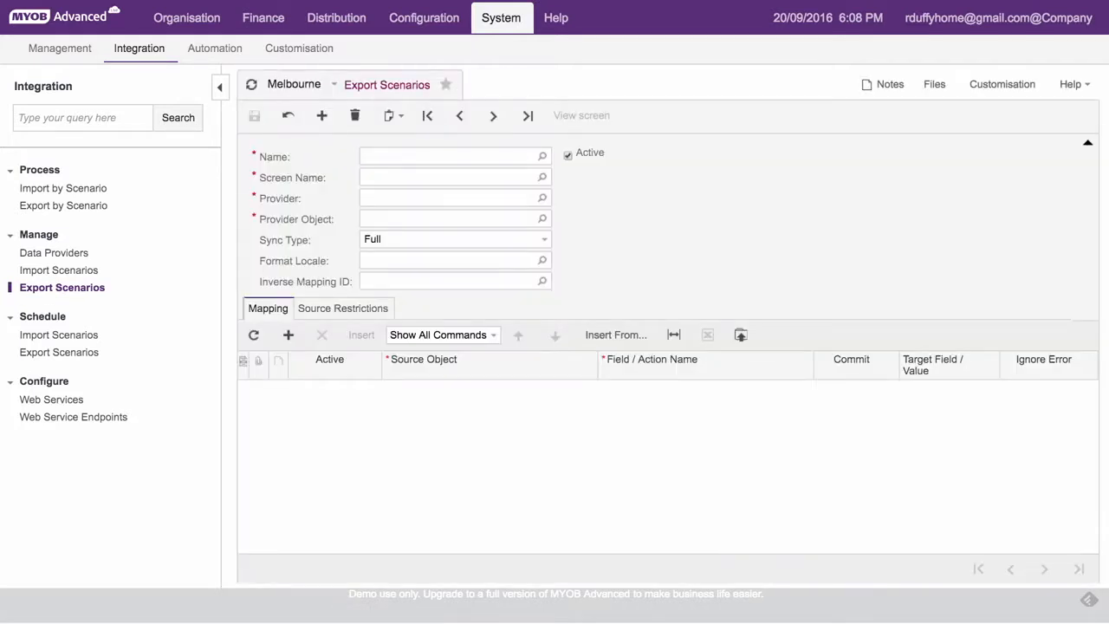
pyautogui.click(543, 156)
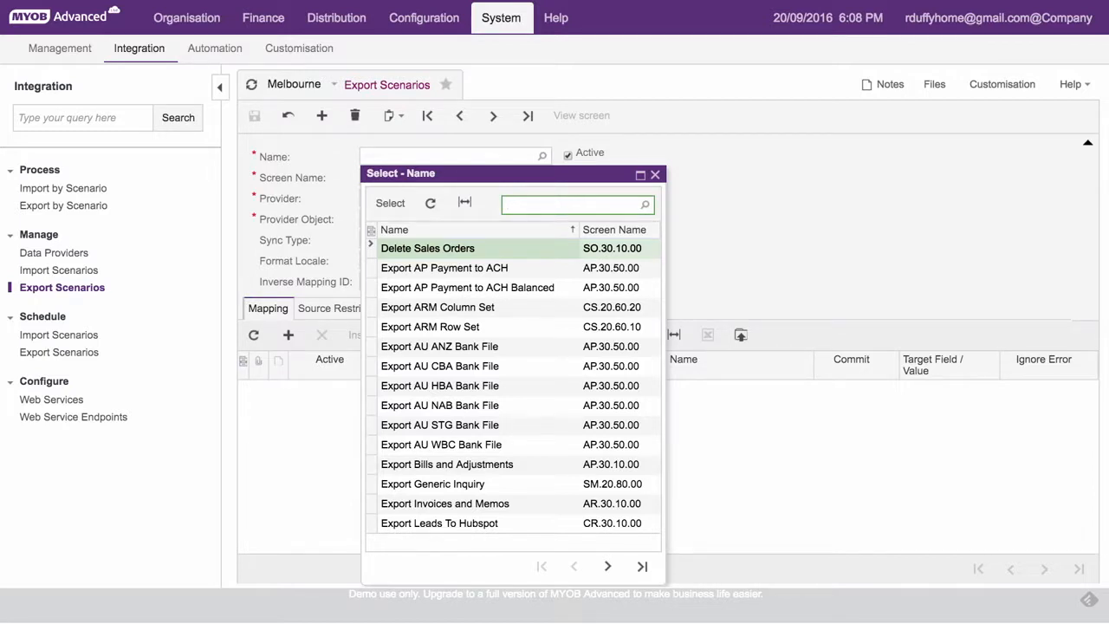
pyautogui.doubleClick(440, 504)
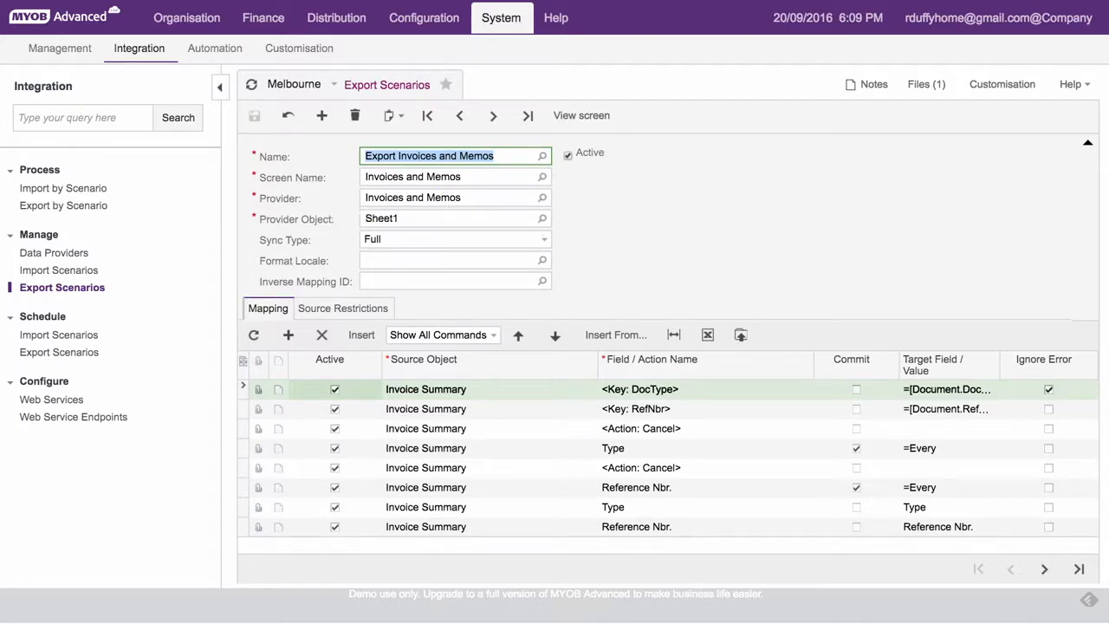
# - View the scenario's Invoices and Memos screen and inspect the Customer field's element properties, highlighting its data class
pyautogui.click(582, 115)
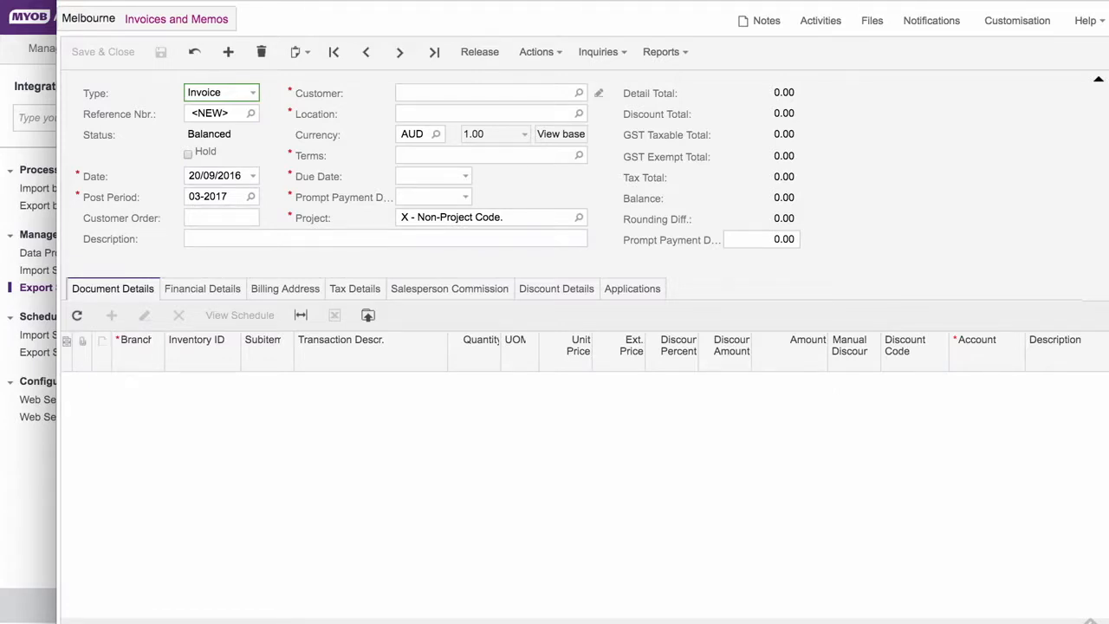
pyautogui.click(1016, 20)
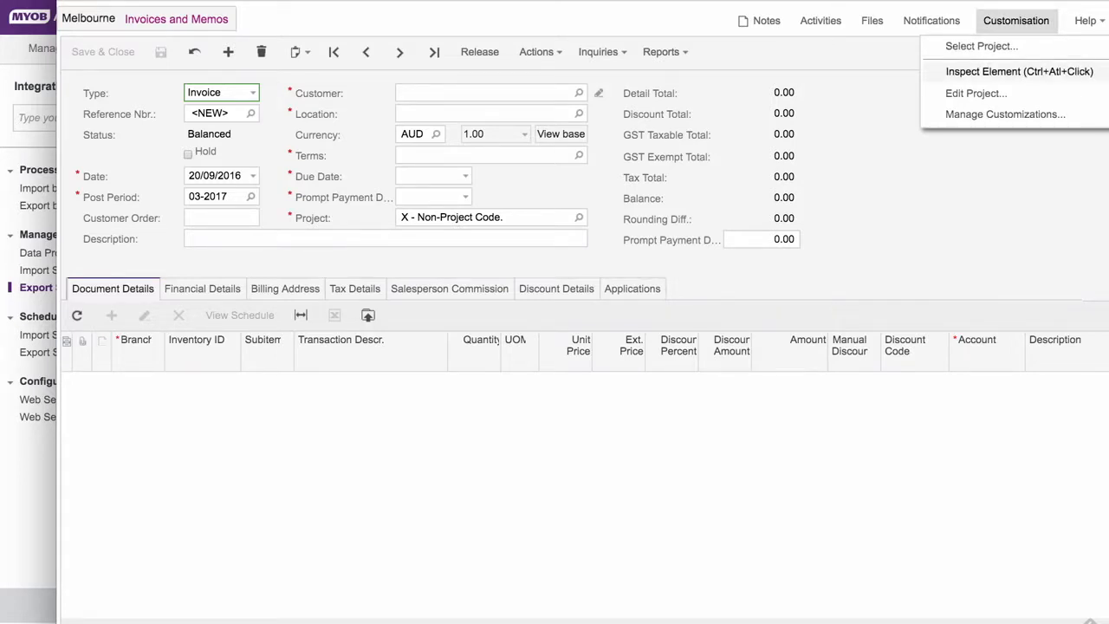
pyautogui.click(1019, 71)
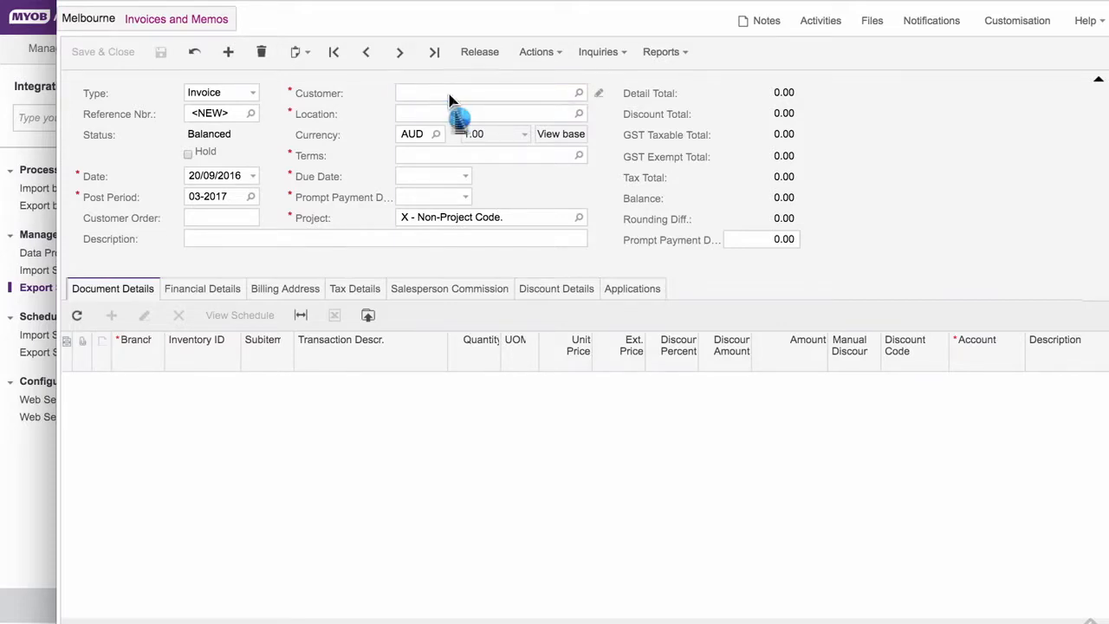
pyautogui.click(456, 113)
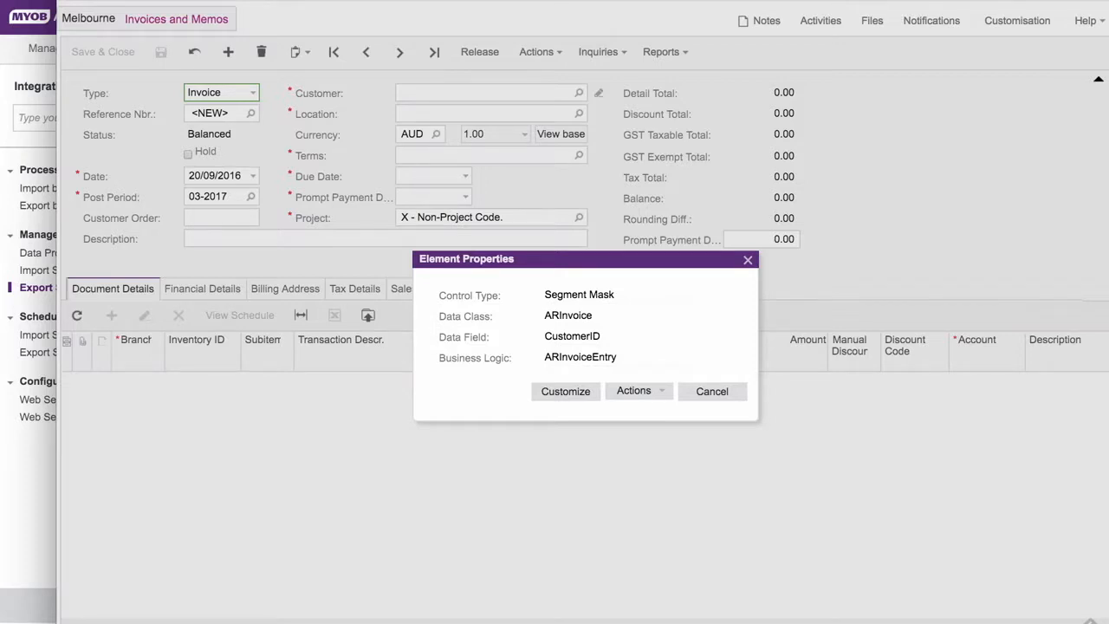
pyautogui.doubleClick(569, 315)
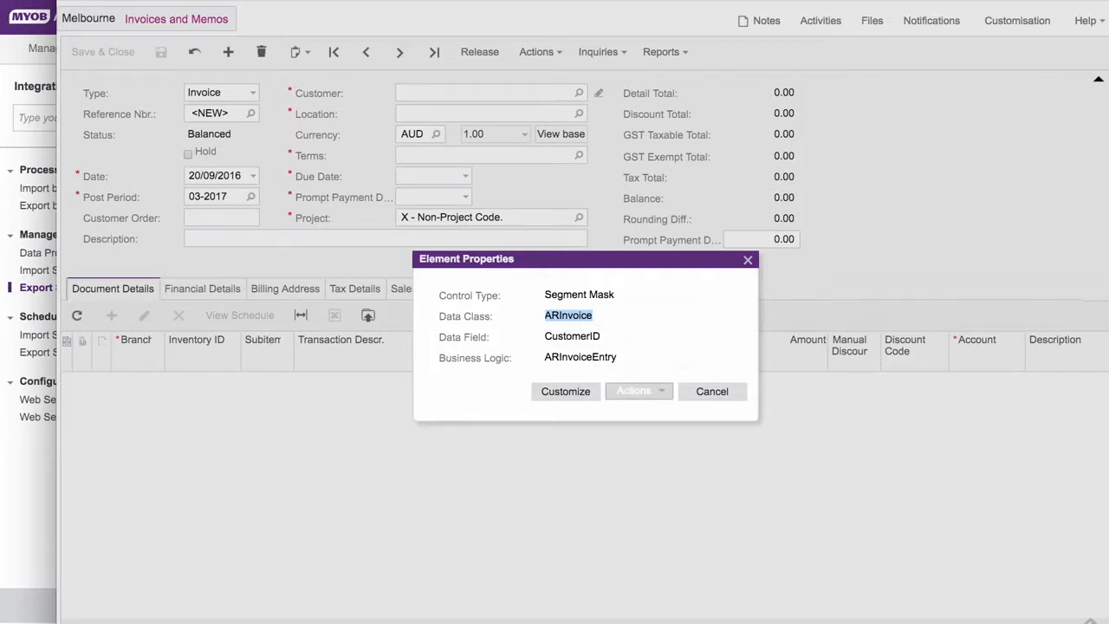
# - Look over the Customer element's source-viewing and customisation options, cancel the project selection, and close the element properties
pyautogui.click(633, 391)
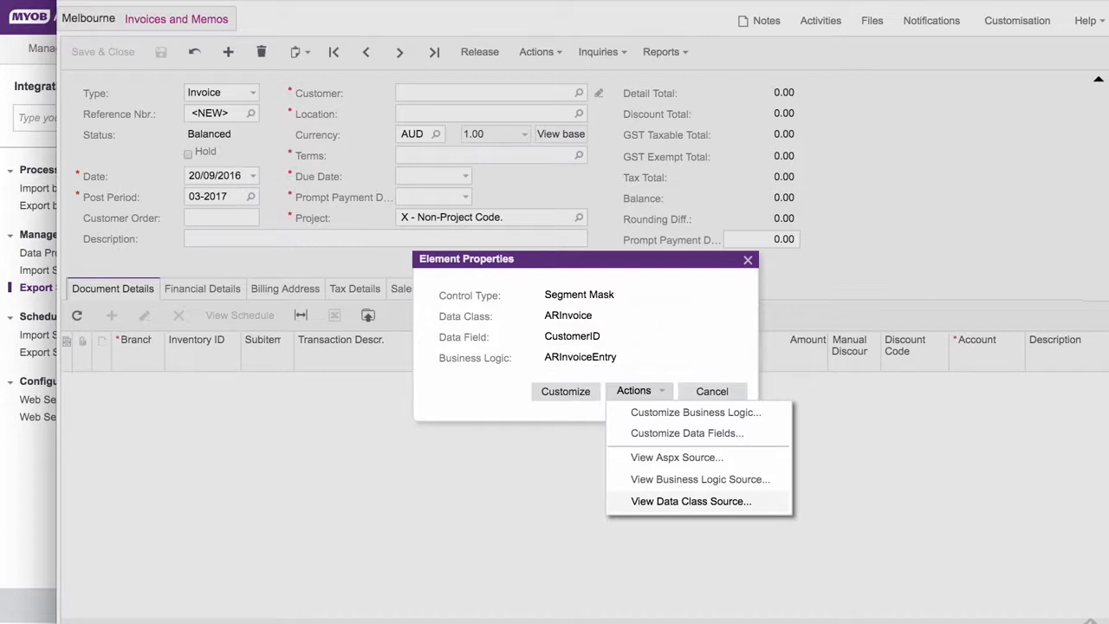
pyautogui.click(566, 392)
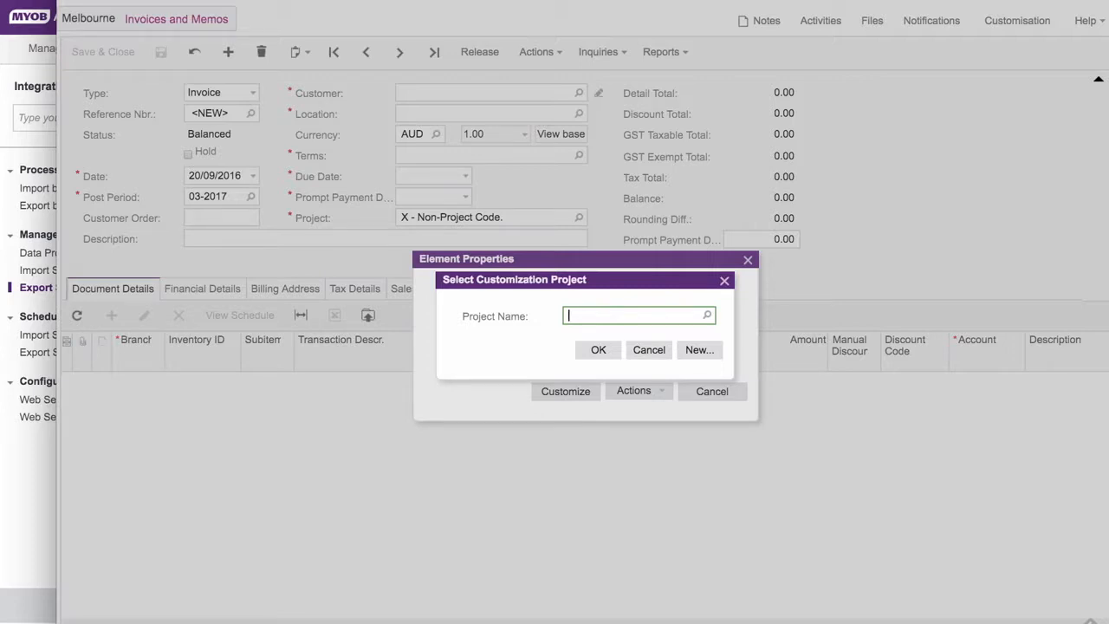
pyautogui.click(649, 350)
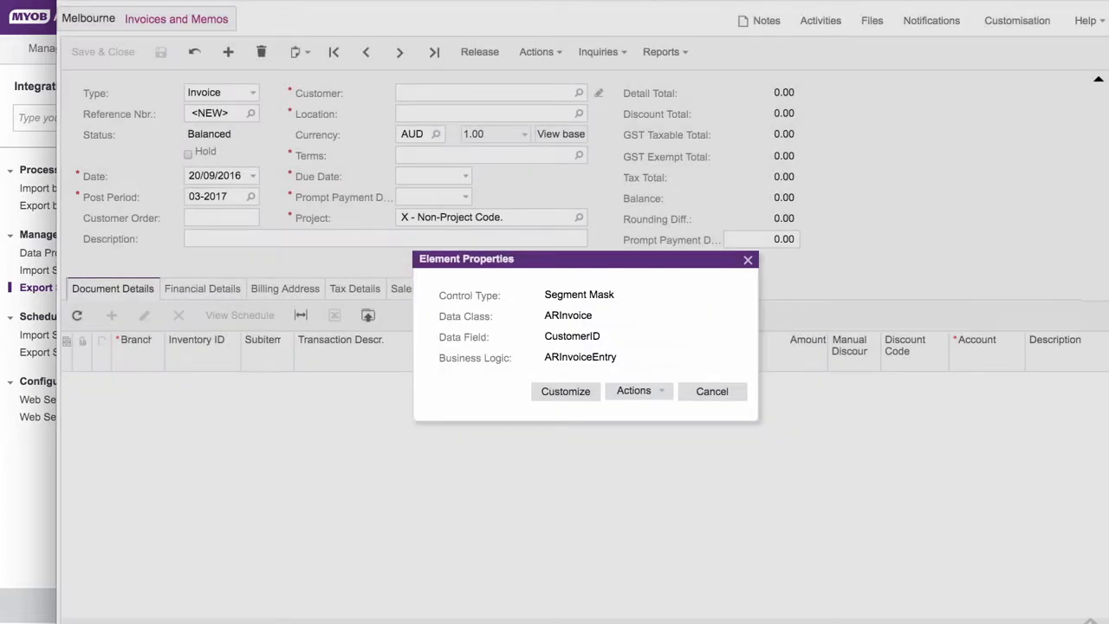
pyautogui.click(712, 392)
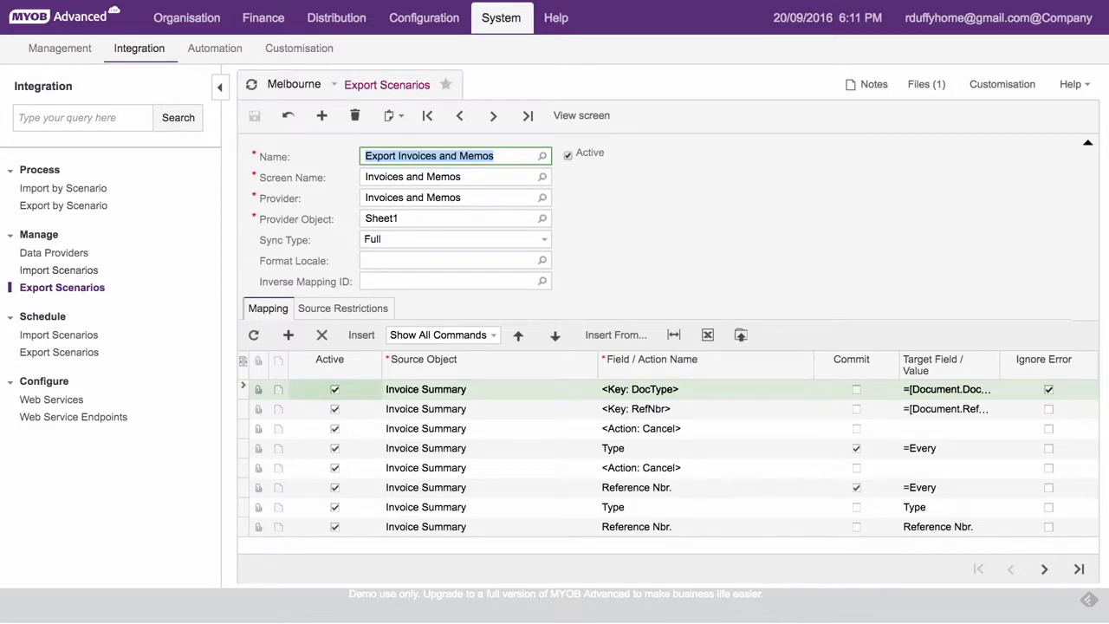
# - Load the Export Invoices and Memos scenario in Export by Scenario and prepare its data
pyautogui.click(67, 206)
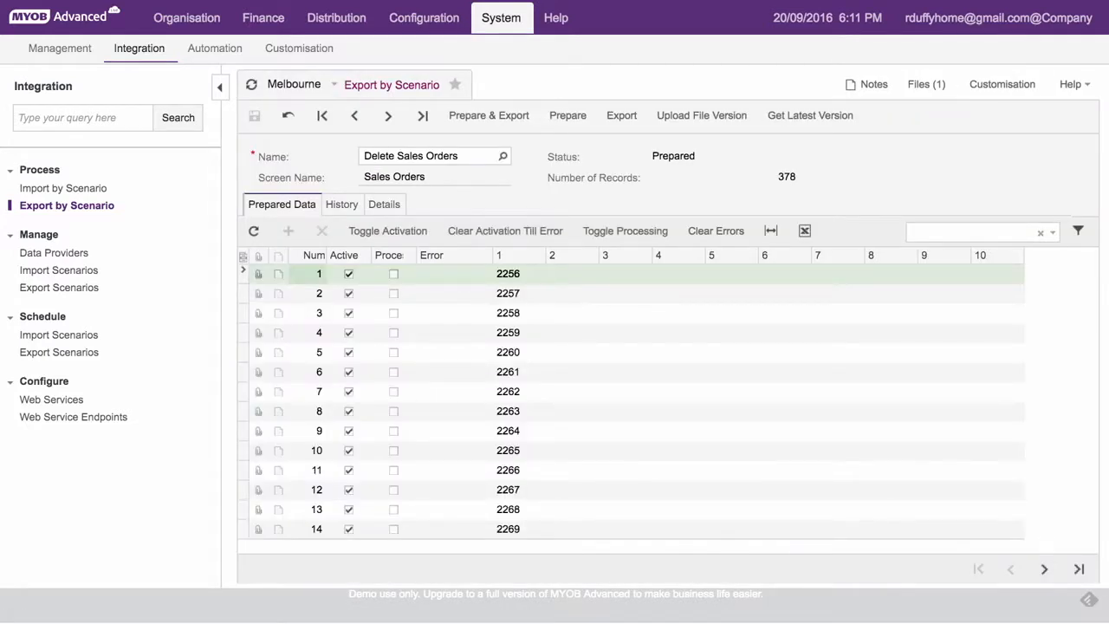
pyautogui.click(502, 156)
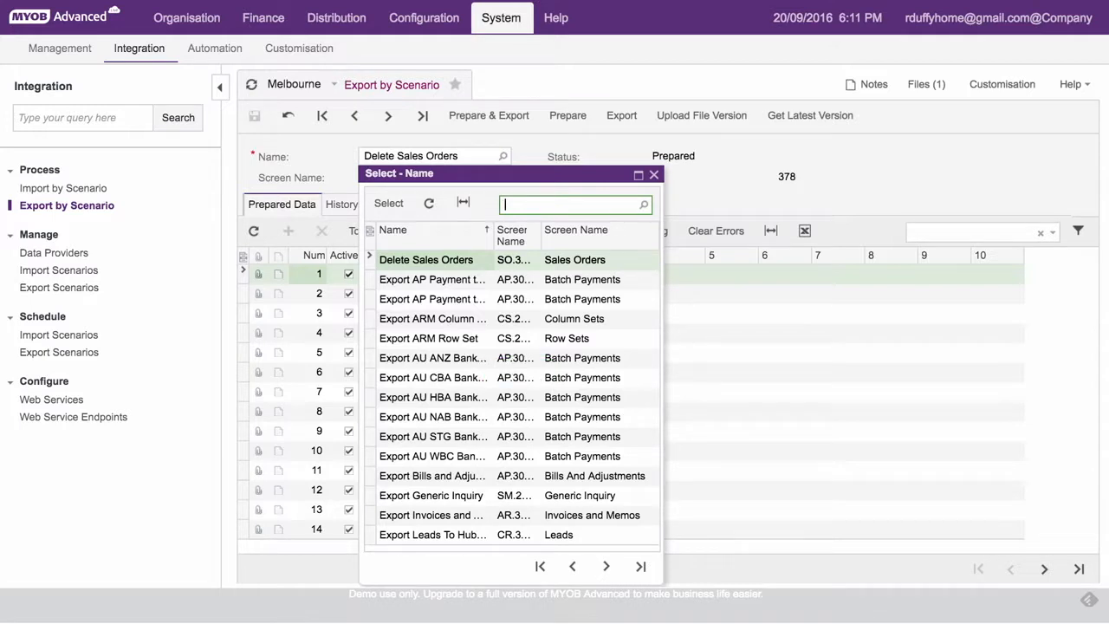
pyautogui.click(432, 515)
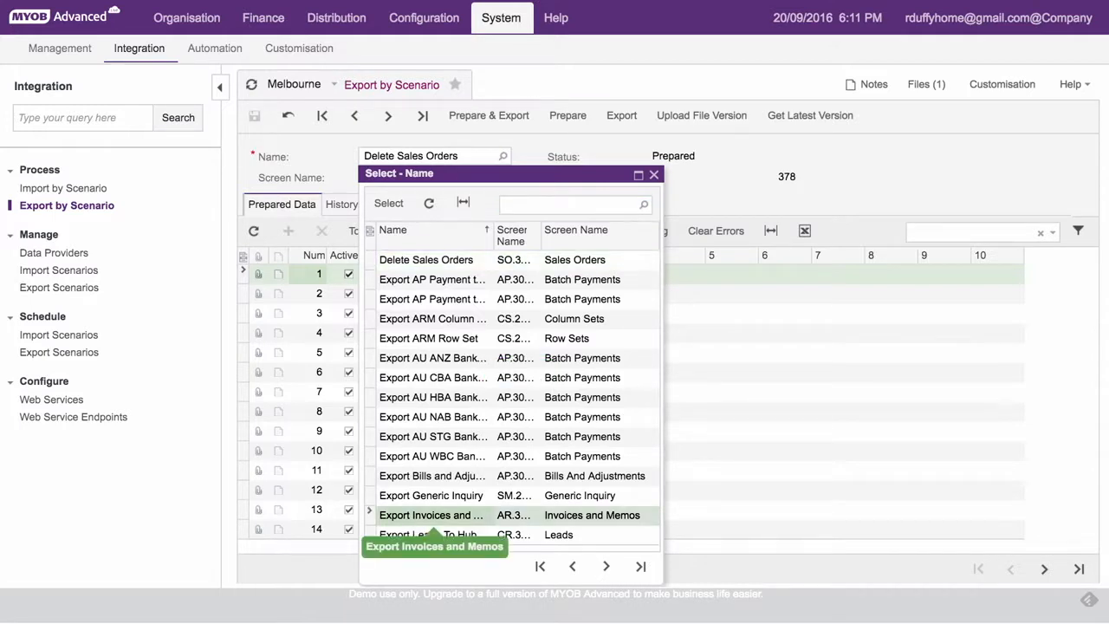
pyautogui.doubleClick(442, 516)
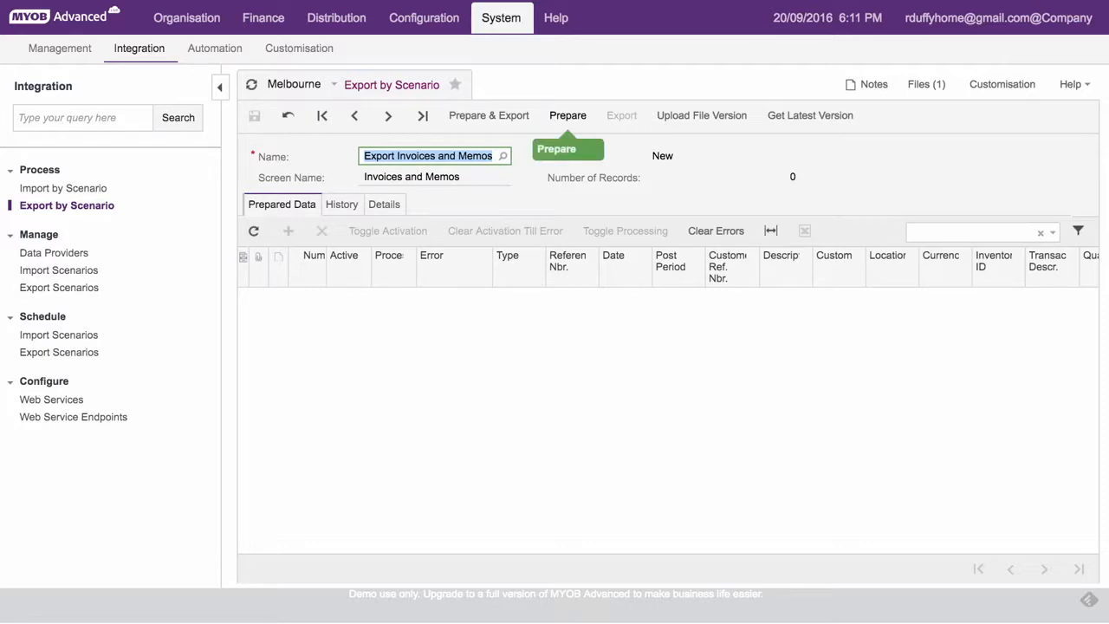
pyautogui.click(560, 117)
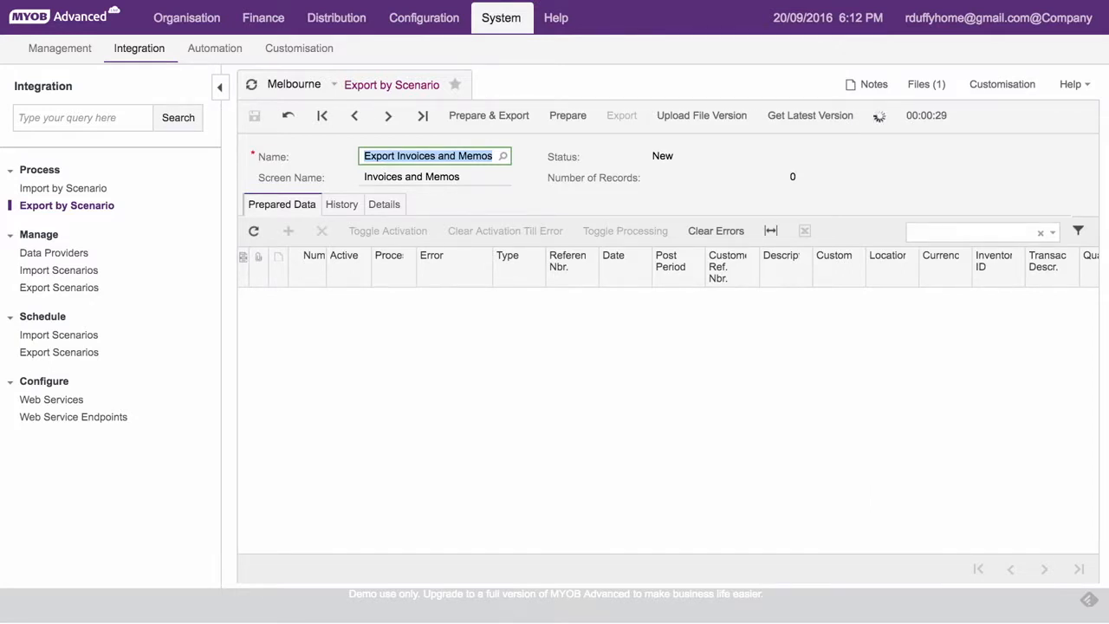
# - Check the scenario's history and prepared data while the preparation is running
pyautogui.click(342, 203)
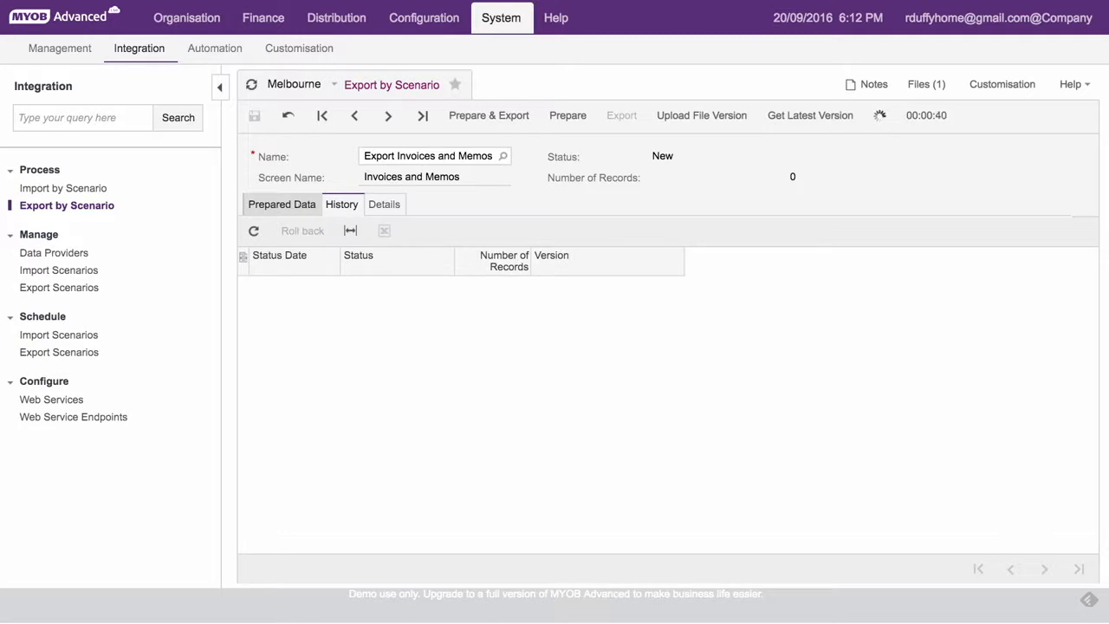
pyautogui.click(282, 204)
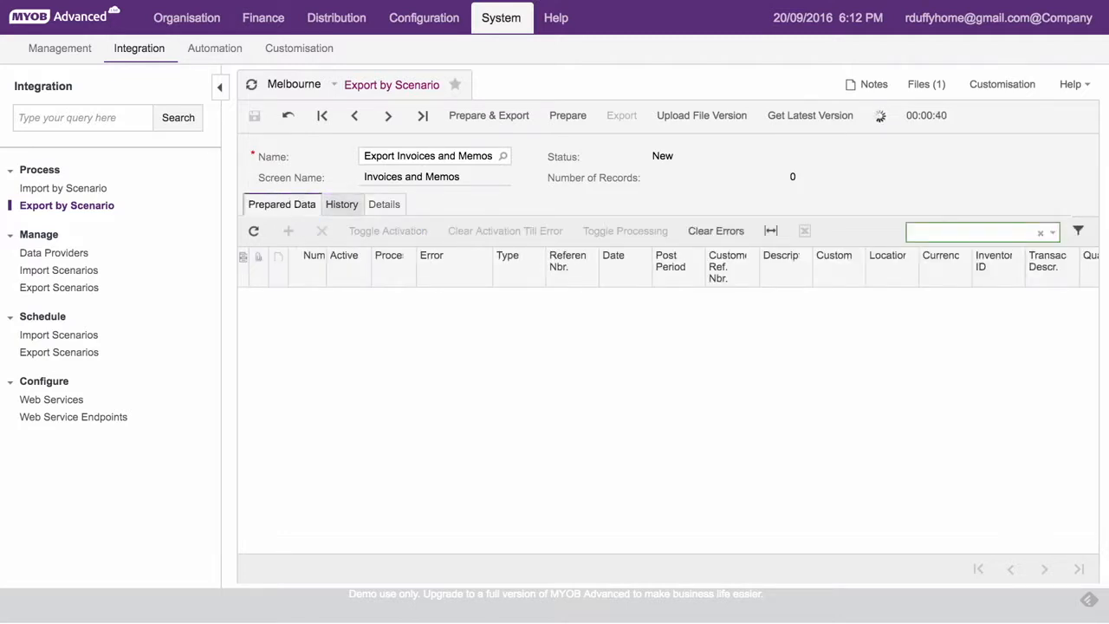
pyautogui.click(342, 203)
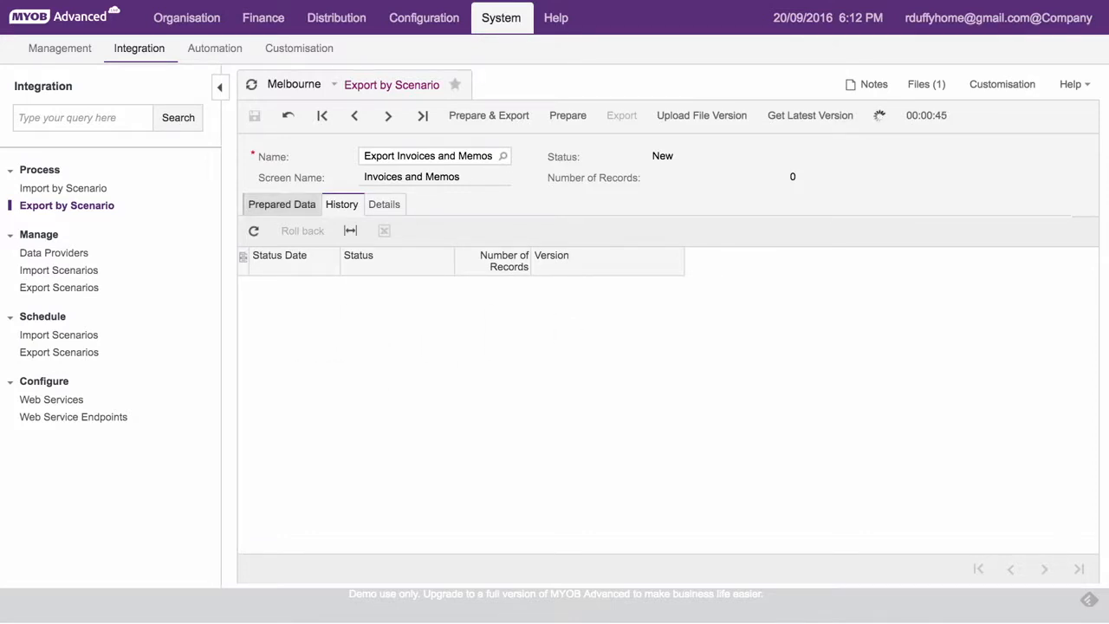
# - Export the prepared invoice and memo records and review the scenario's processing history
pyautogui.click(282, 205)
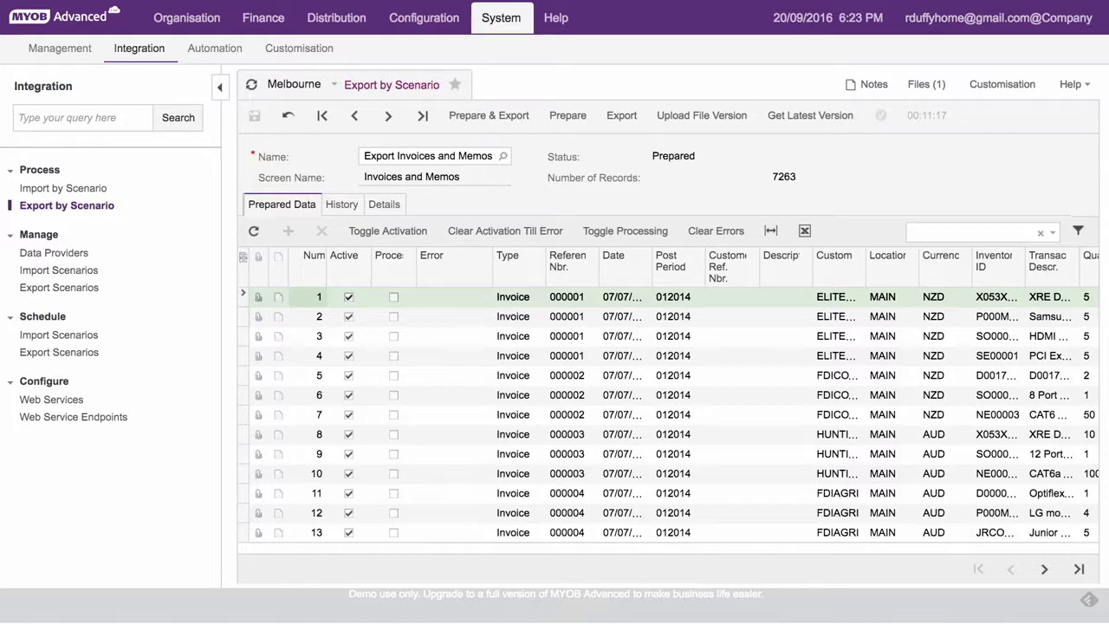
pyautogui.click(622, 116)
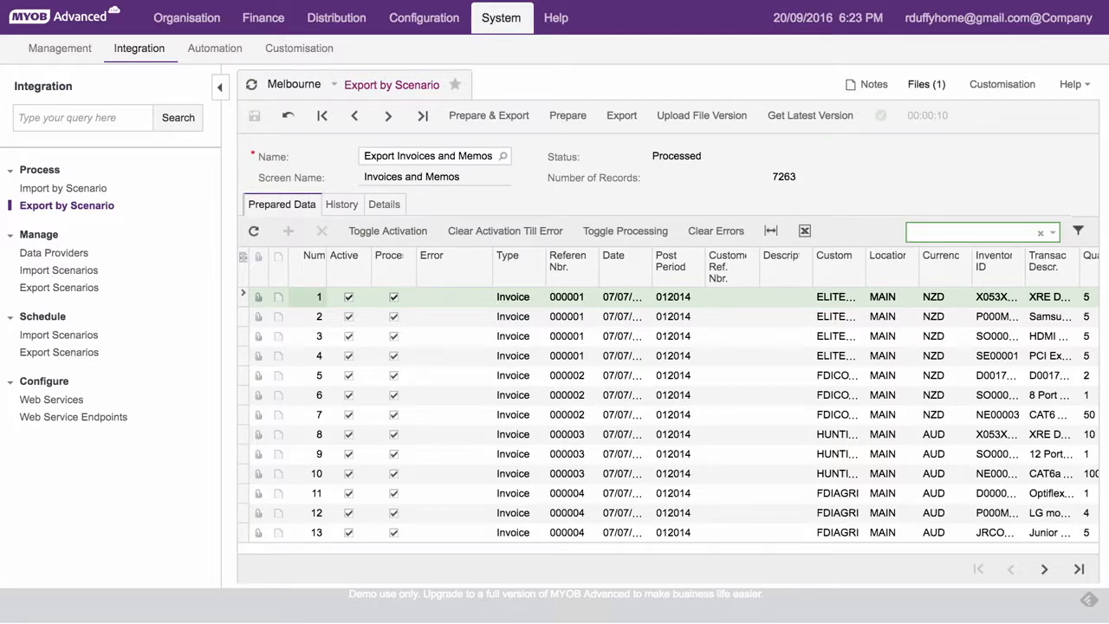
pyautogui.click(342, 210)
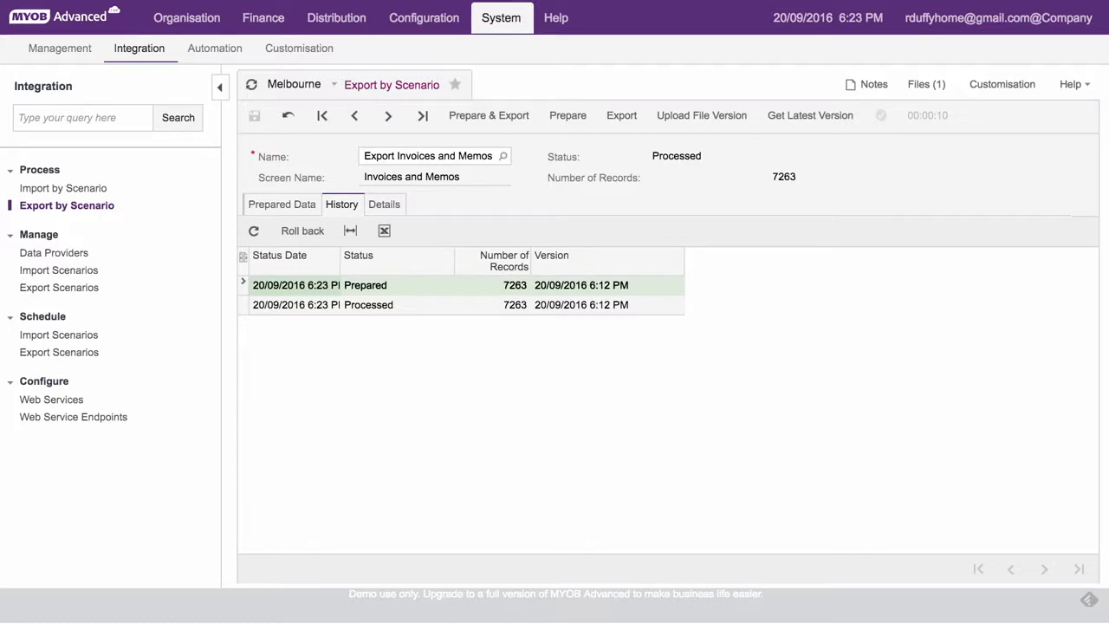
# - Open the maintenance details of the scenario's attached export file and compare its original and newly exported versions
pyautogui.click(926, 85)
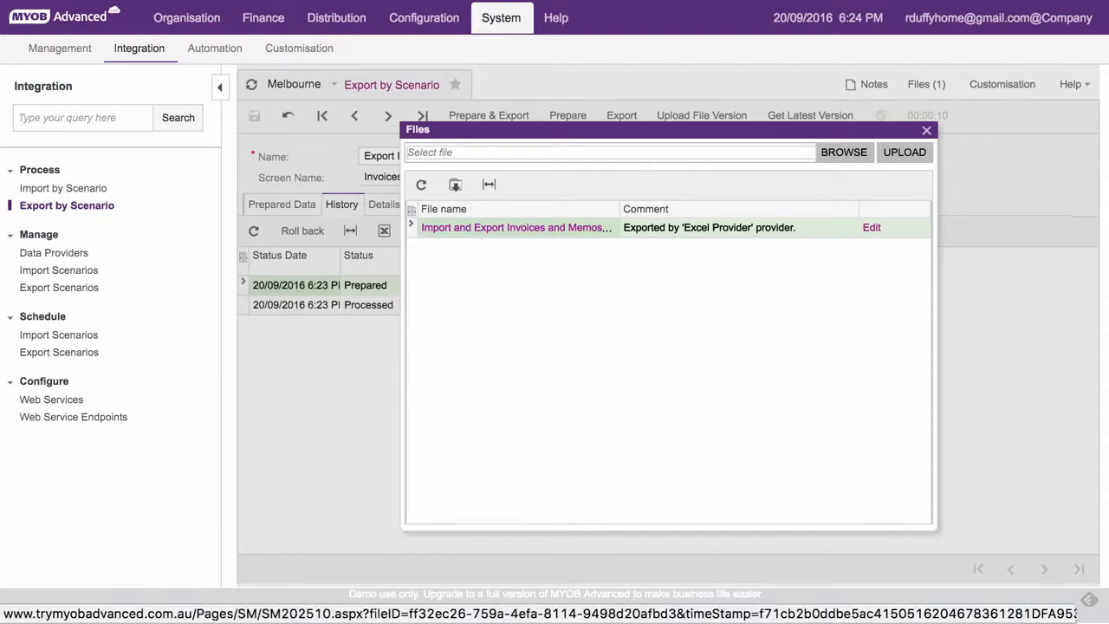
pyautogui.click(872, 228)
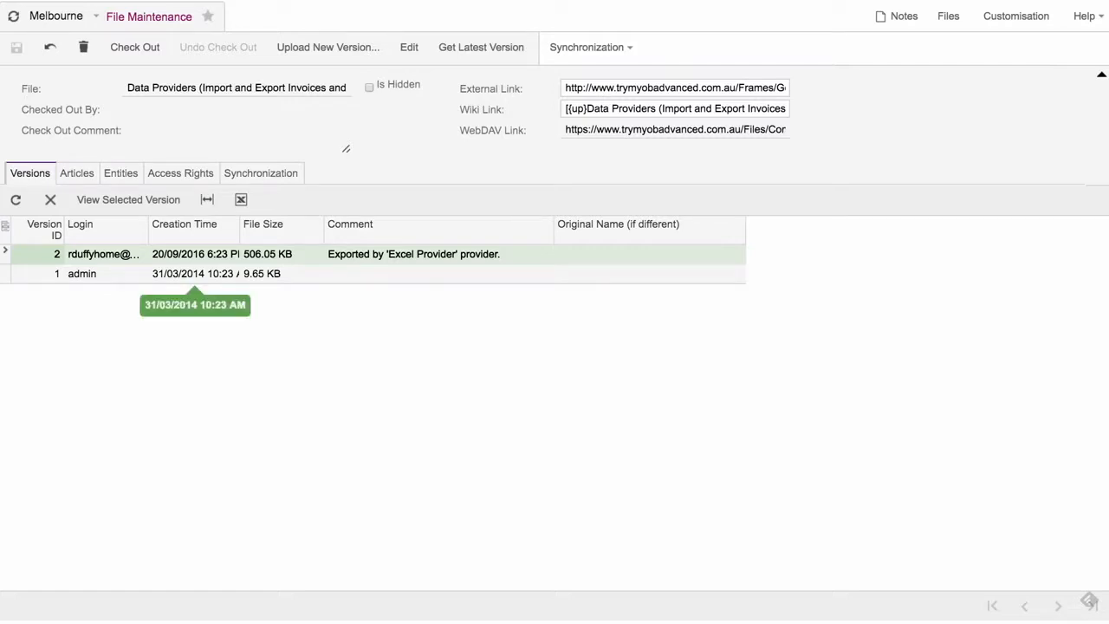
pyautogui.click(173, 274)
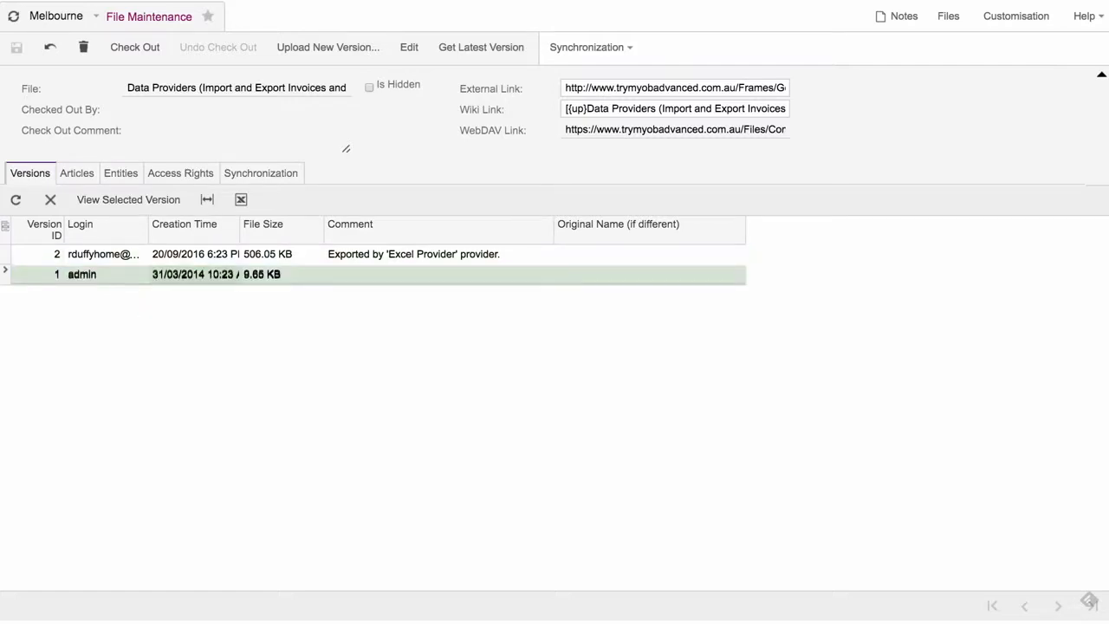
pyautogui.click(106, 254)
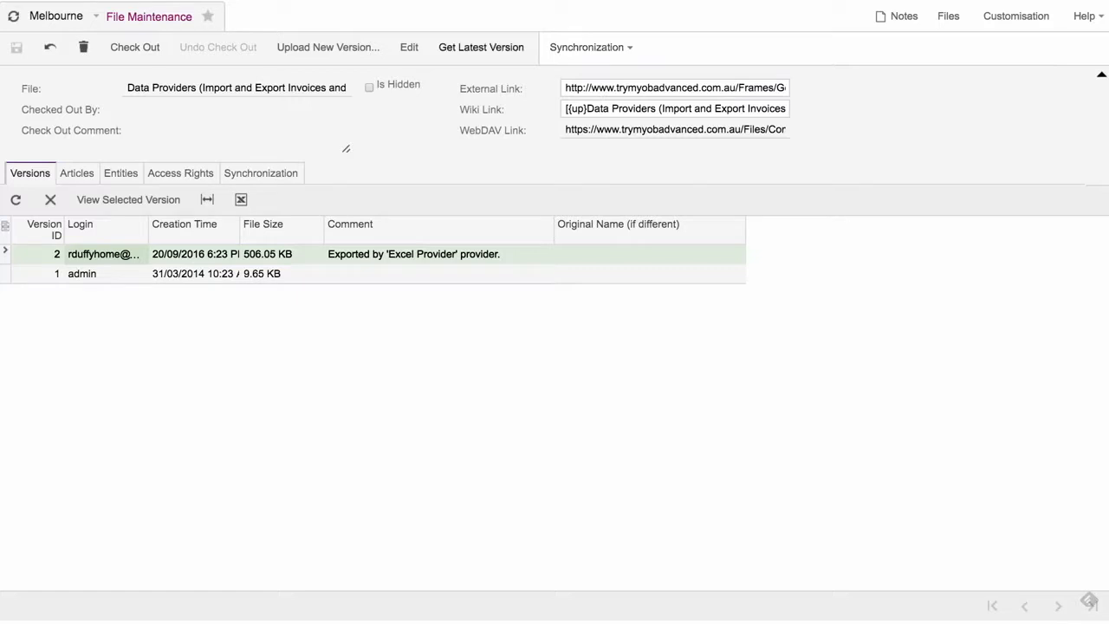
# - Request the latest version of the exported spreadsheet, dismiss the save options, and close the attached files list
pyautogui.click(481, 47)
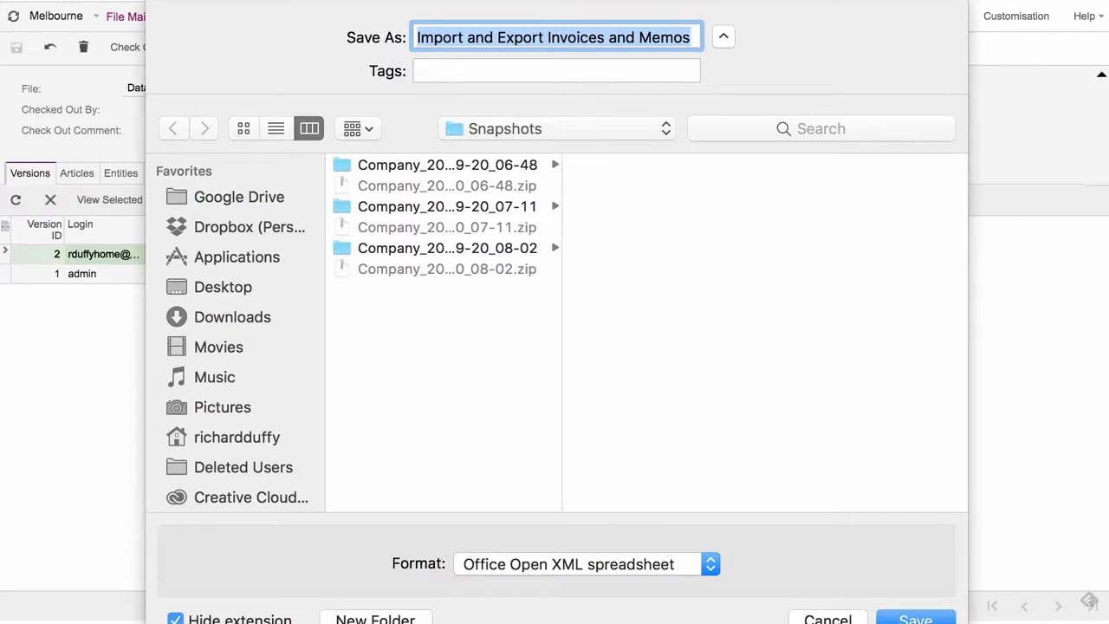
pyautogui.press('Escape')
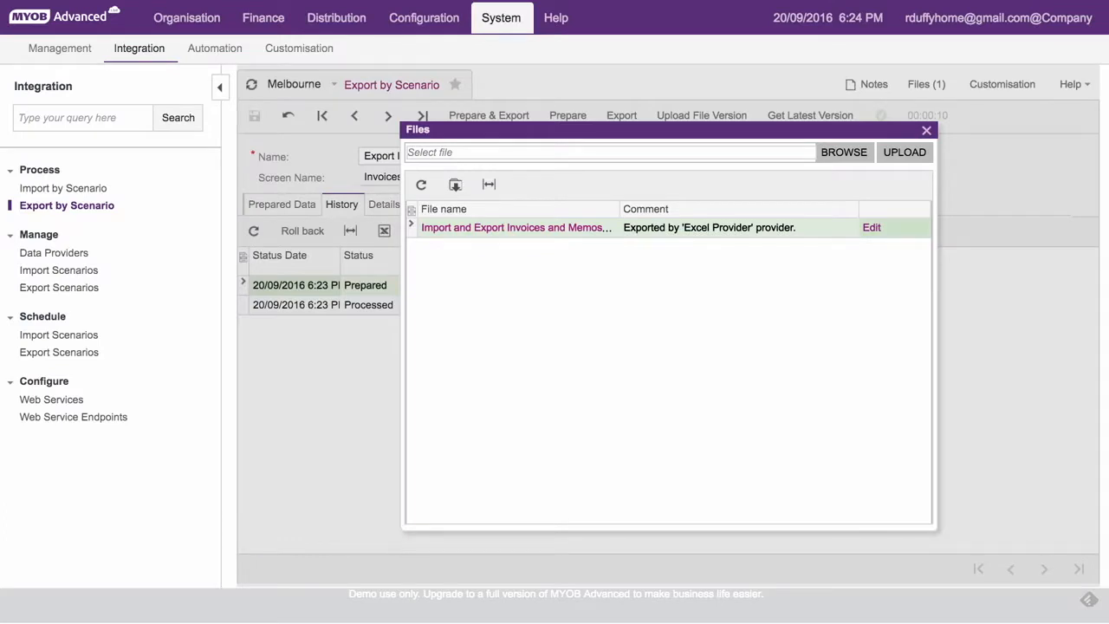
pyautogui.press('Escape')
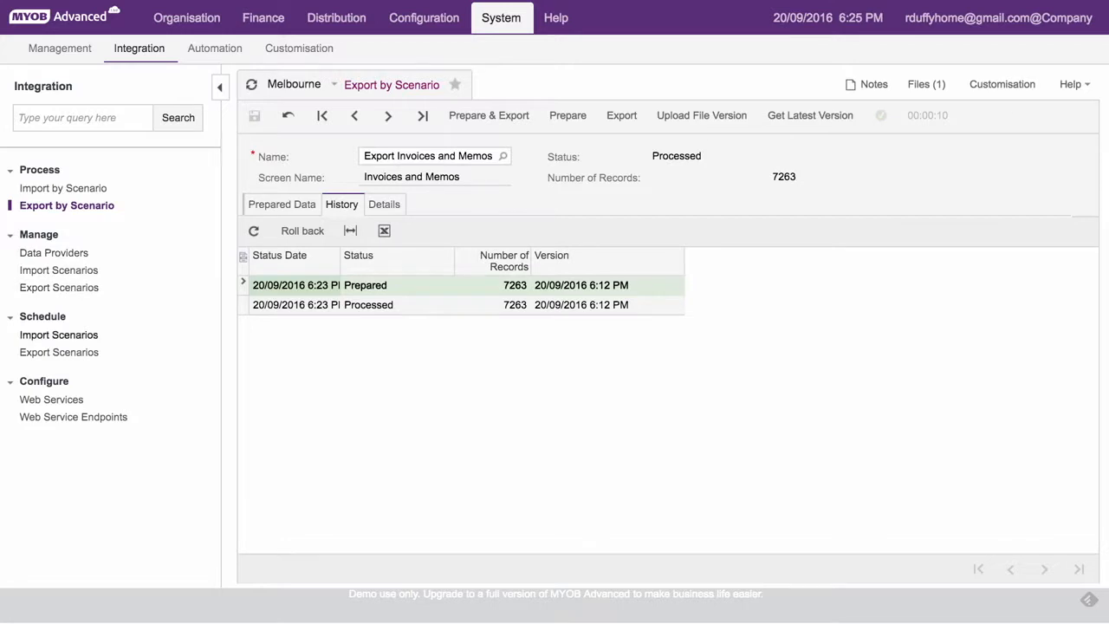
# - Revisit the export scenario's mapping and load the Invoices and Memos provider in Data Providers
pyautogui.click(59, 287)
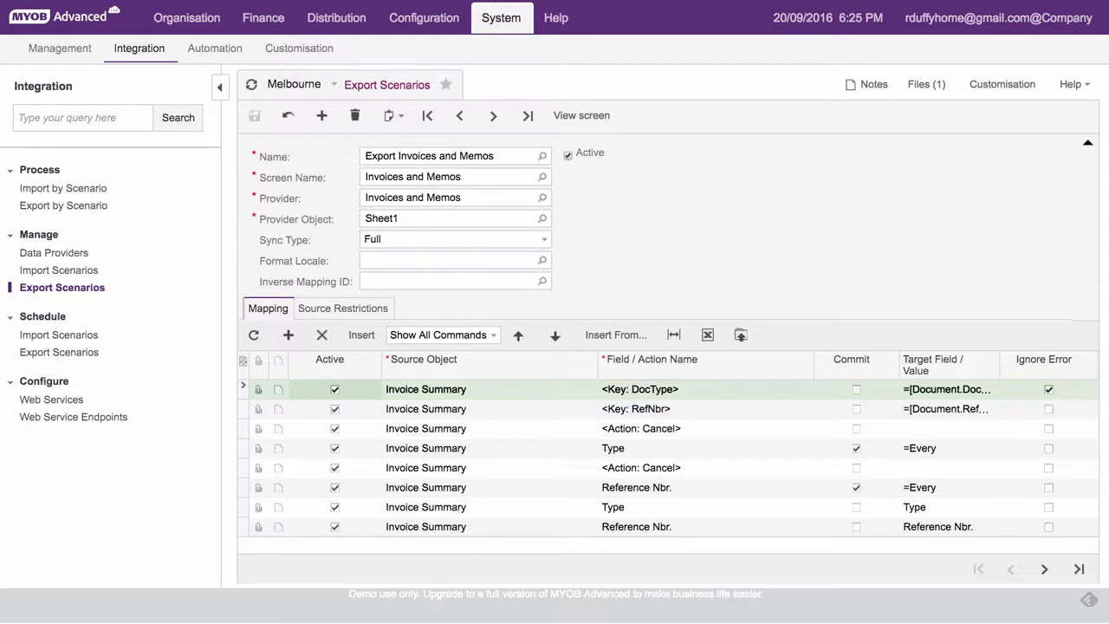
pyautogui.click(54, 253)
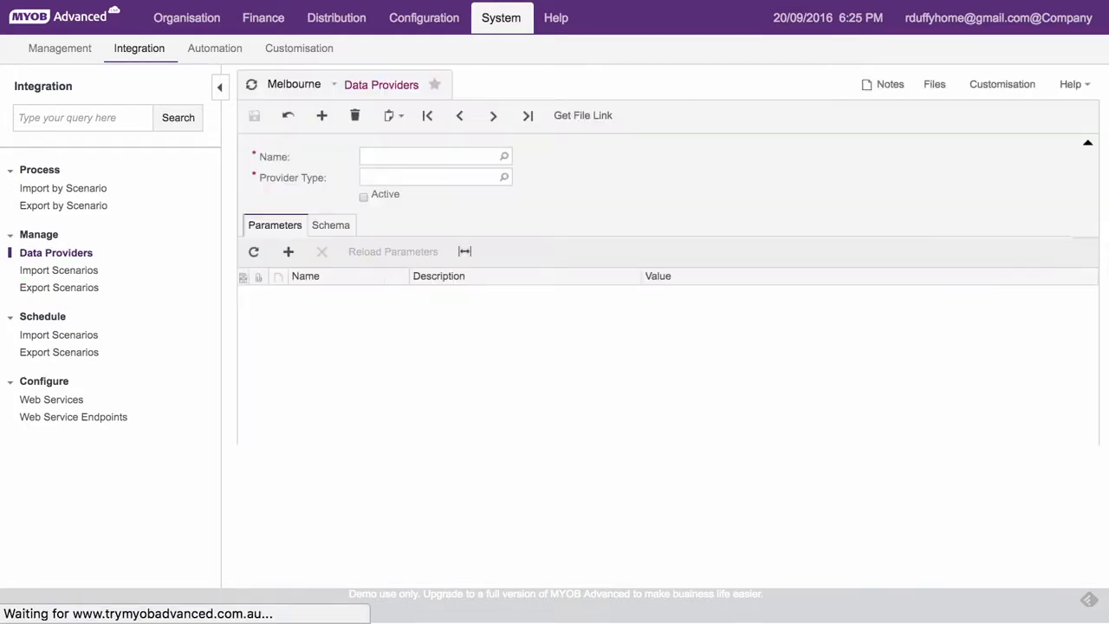
pyautogui.click(504, 157)
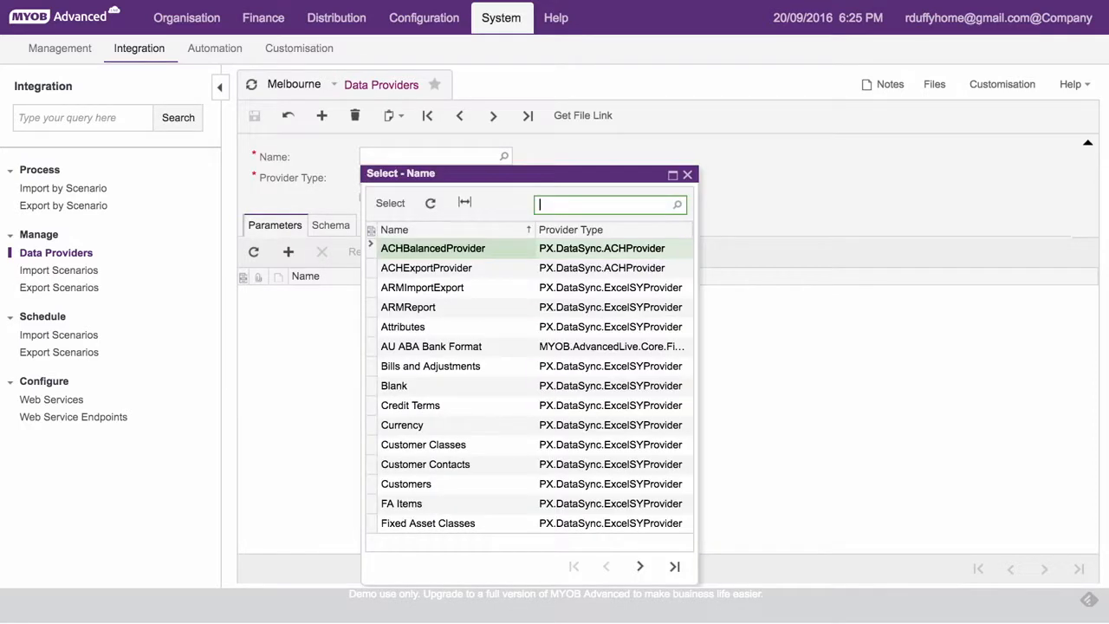
pyautogui.click(639, 567)
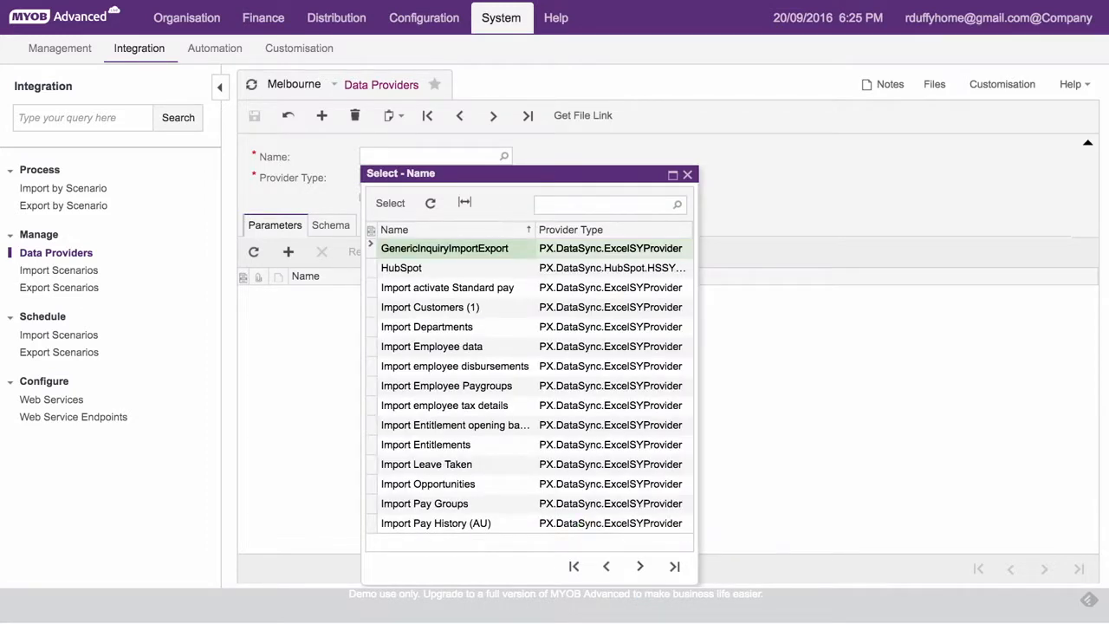
pyautogui.click(639, 566)
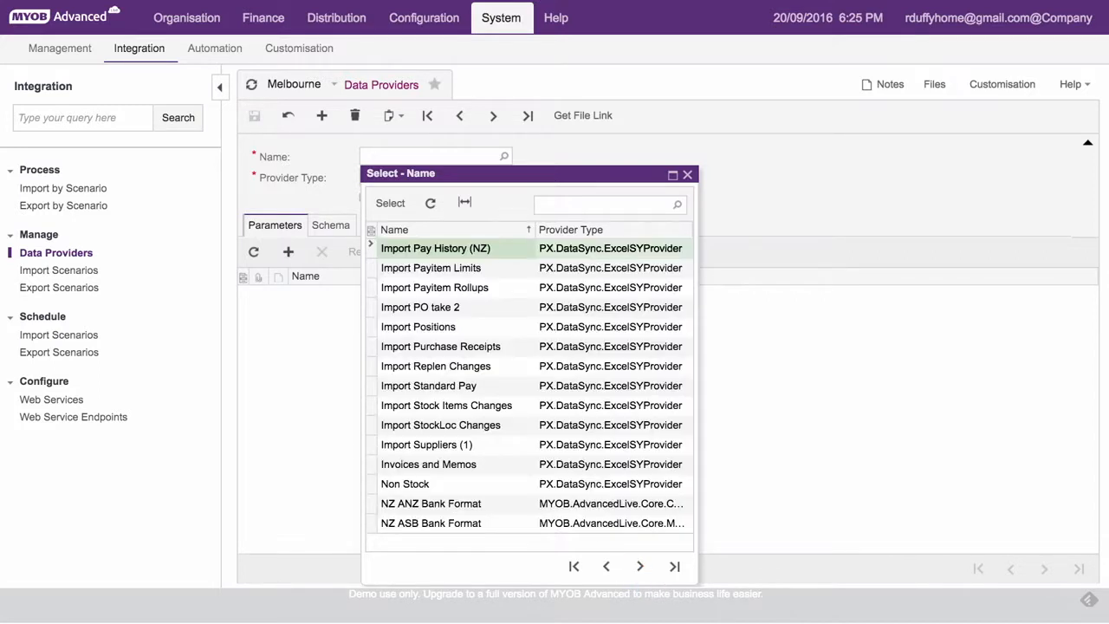
pyautogui.doubleClick(425, 465)
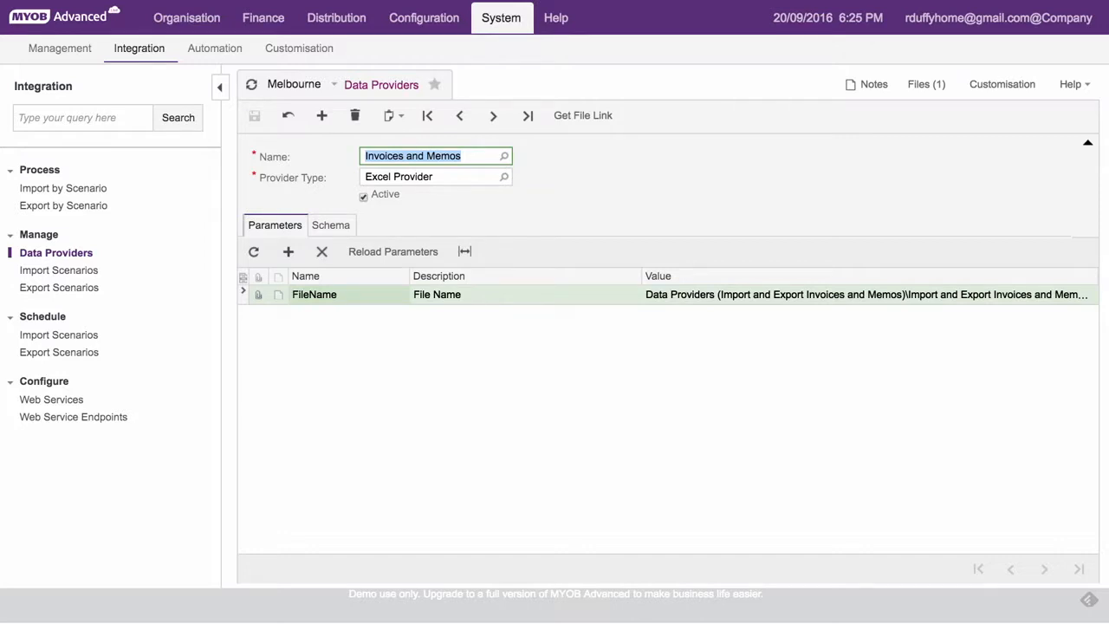
# - Examine the provider's Sheet1 source fields and file name parameter, and look over the available provider types without changing the selection
pyautogui.click(342, 228)
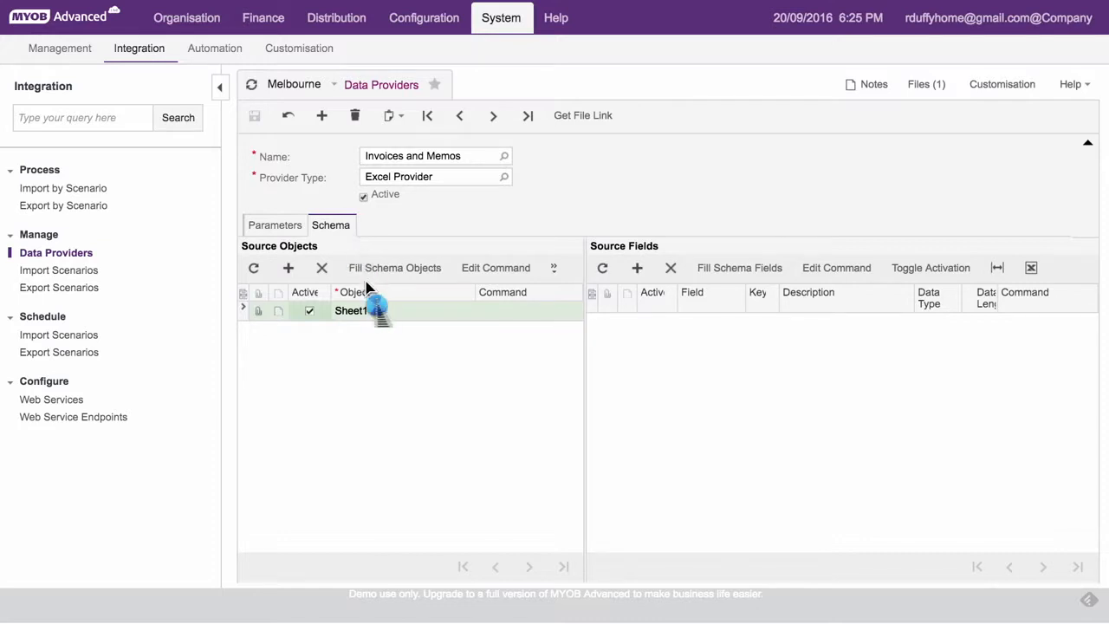
pyautogui.click(377, 310)
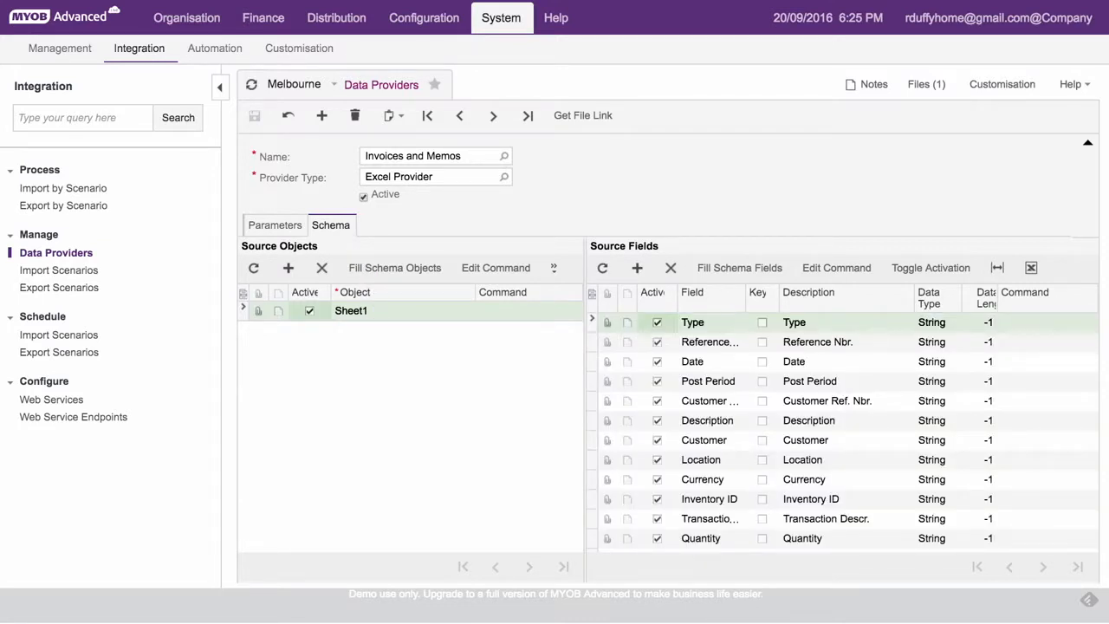
pyautogui.click(275, 224)
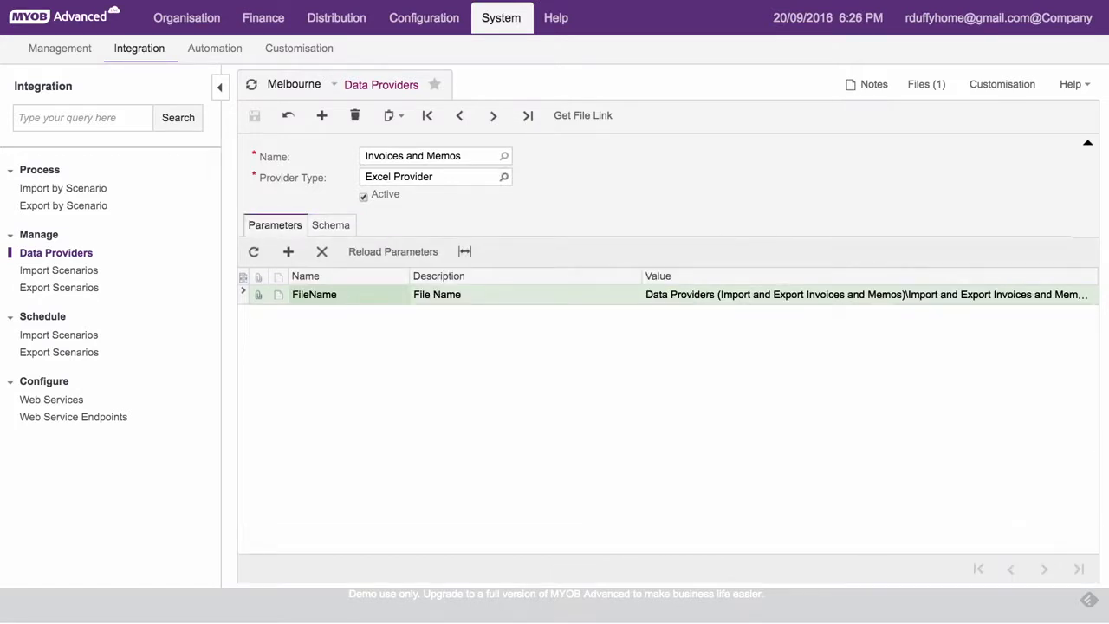
pyautogui.click(504, 177)
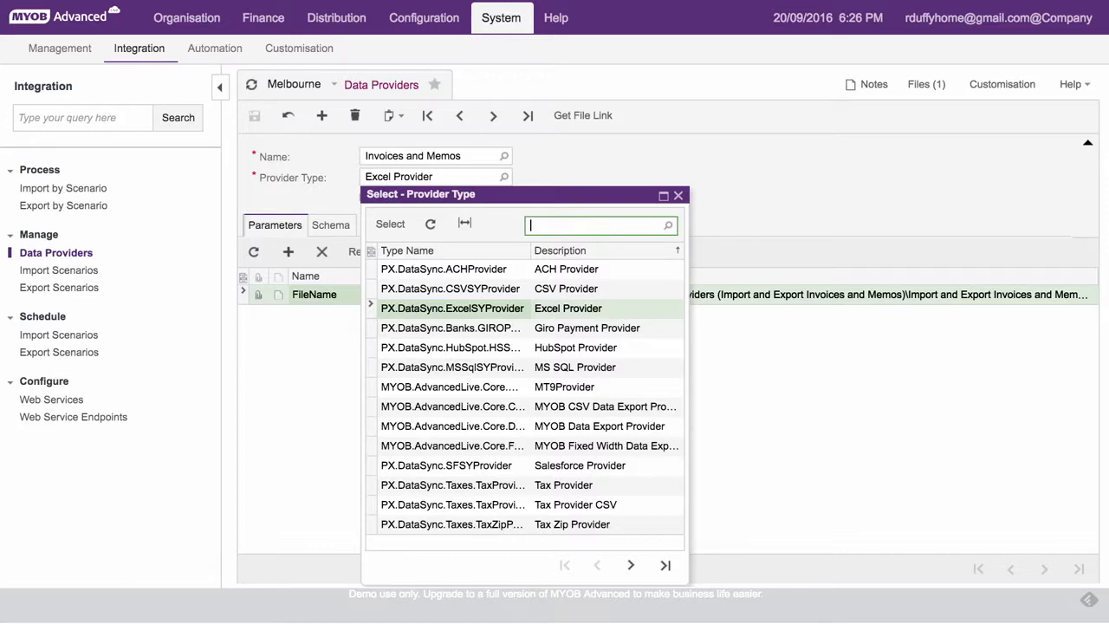
pyautogui.press('Escape')
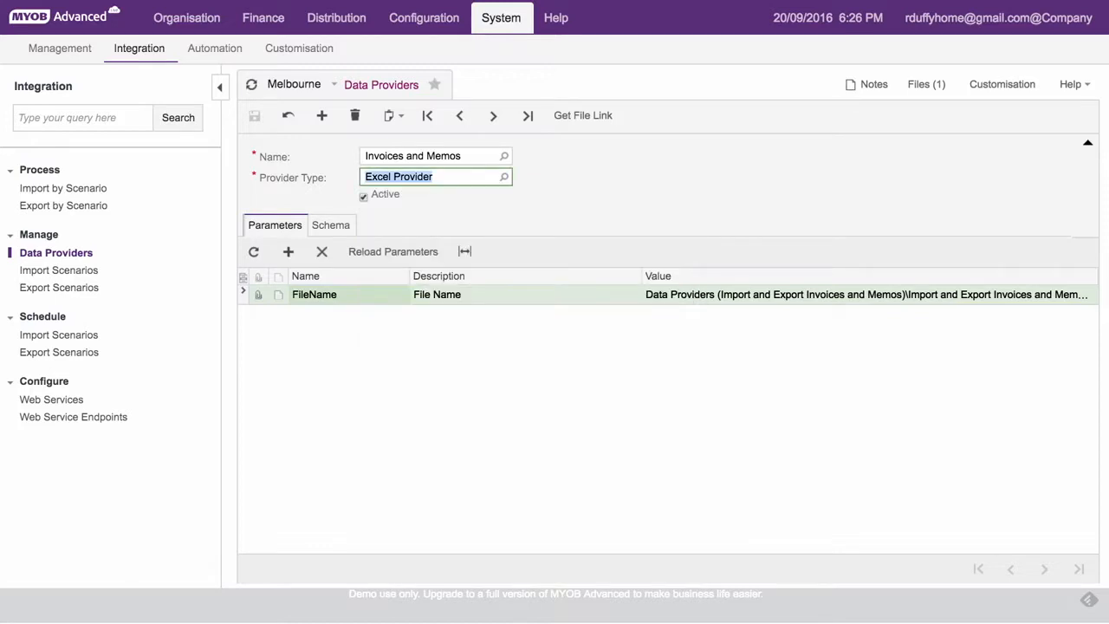